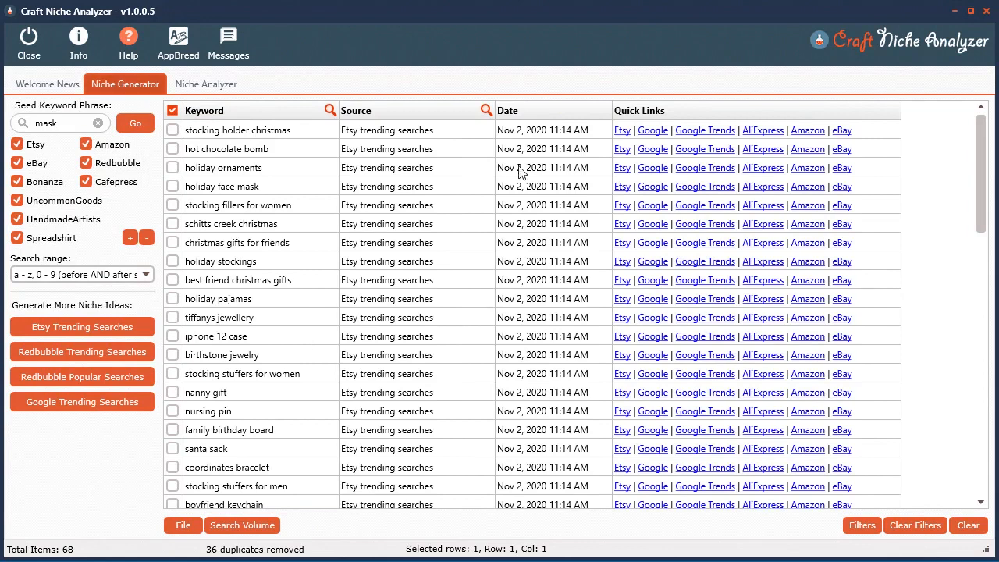
# - Open the Niche Analyzer results and sort them by Etsy Results, alternating descending and ascending and finishing with ascending order
pyautogui.click(206, 85)
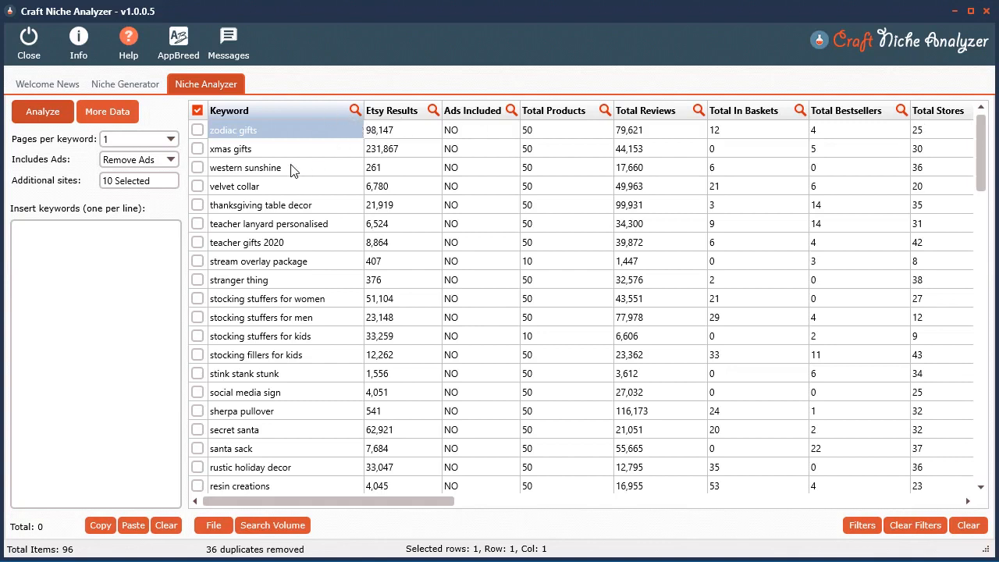
pyautogui.click(284, 107)
pyautogui.click(394, 111)
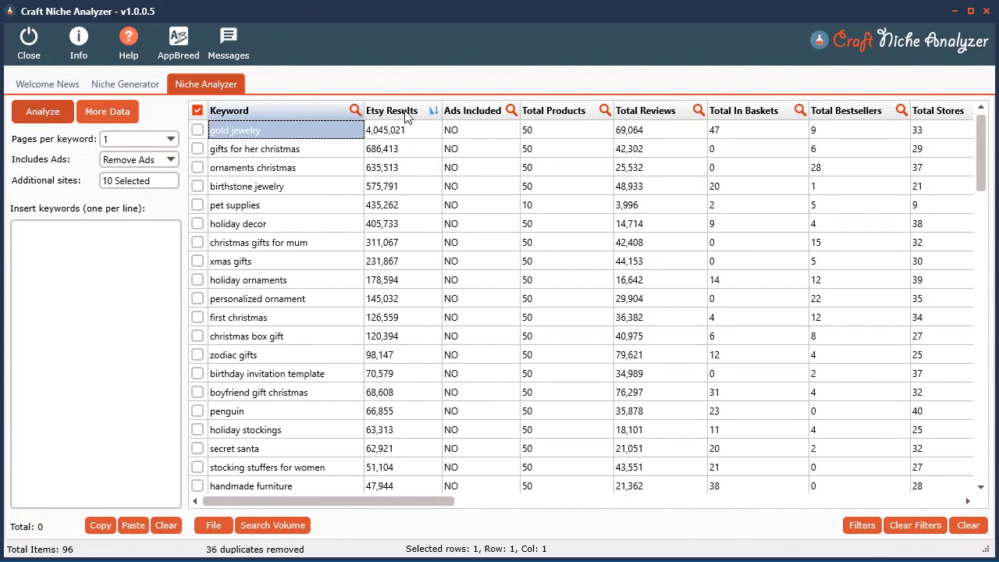
pyautogui.click(383, 115)
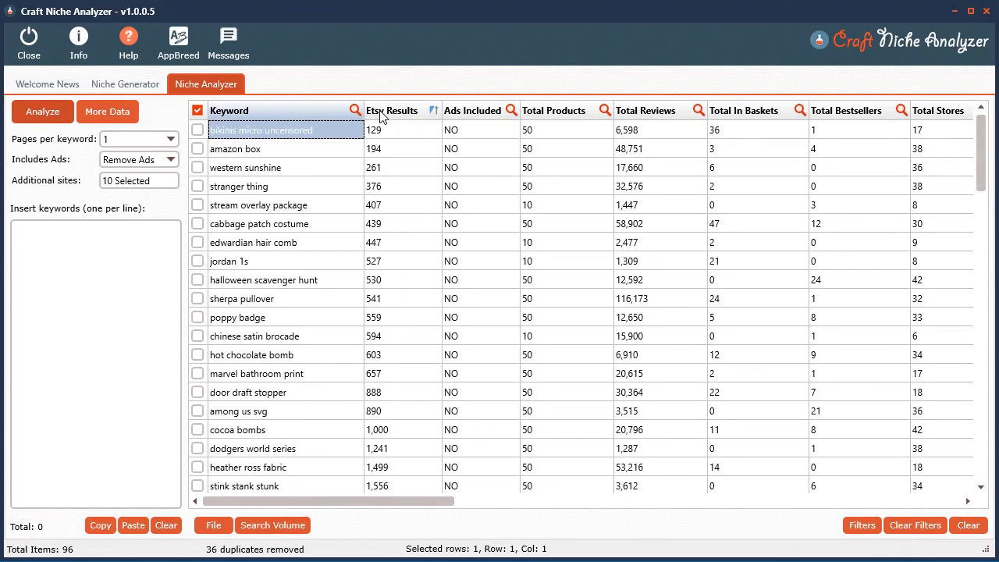
pyautogui.click(391, 114)
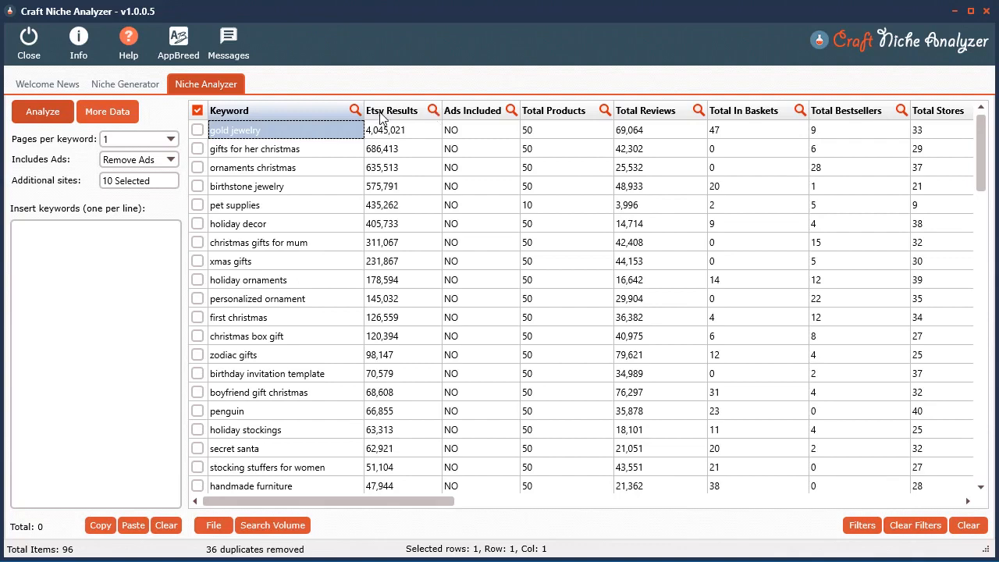
pyautogui.click(382, 116)
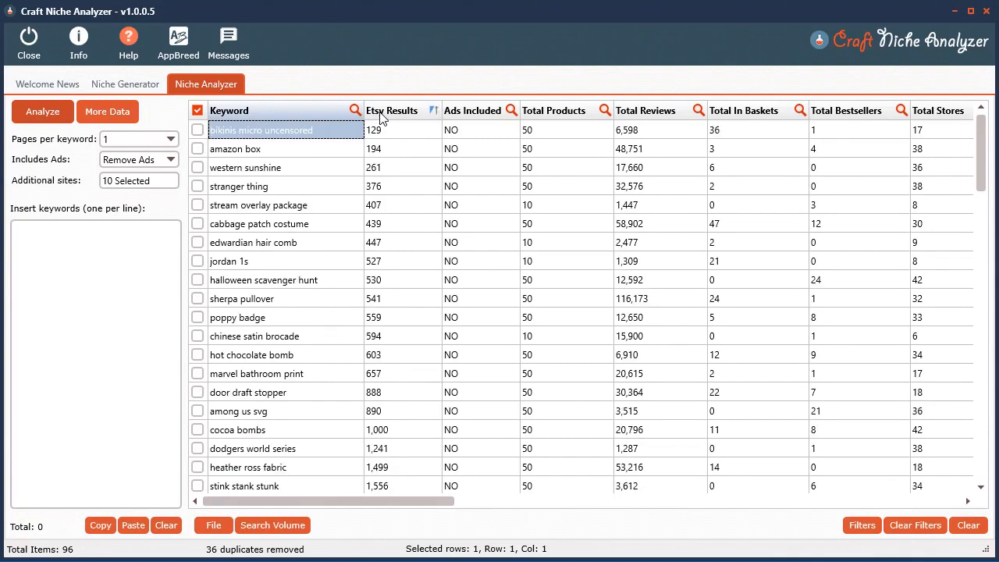
pyautogui.click(384, 115)
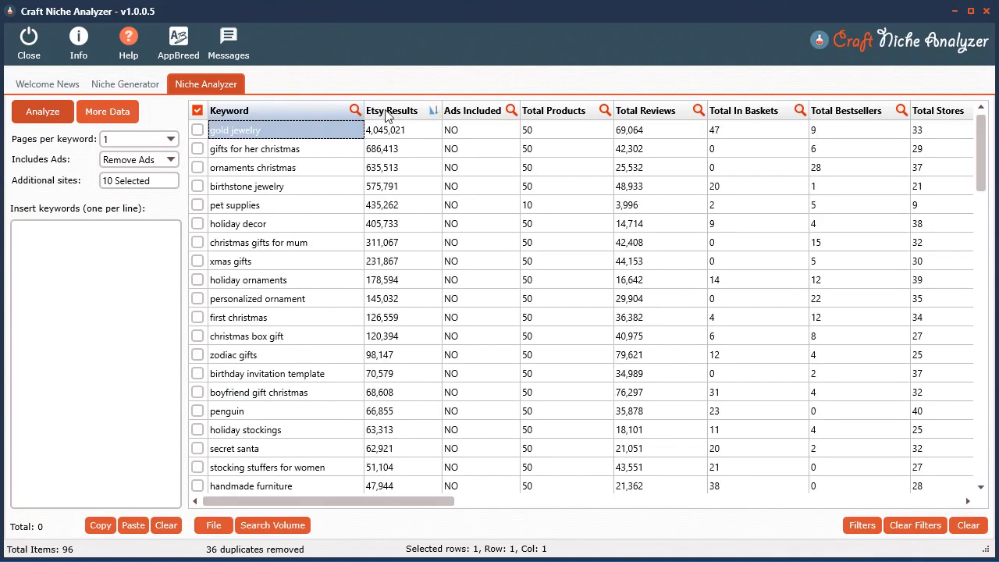
pyautogui.click(386, 115)
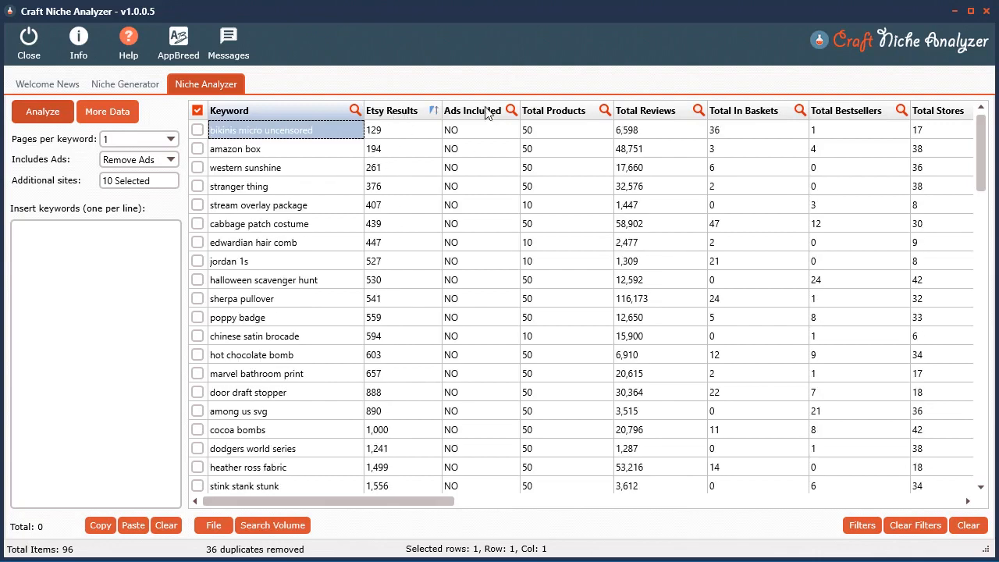
# - Sort the results by Total Products, descending, followed by Total Reviews in ascending order
pyautogui.click(546, 114)
pyautogui.click(658, 116)
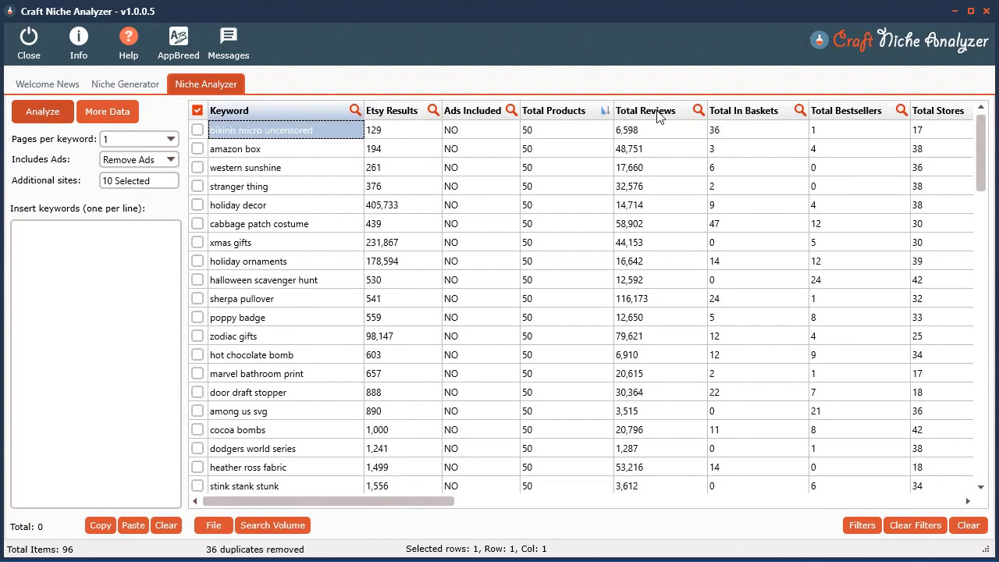
pyautogui.click(658, 115)
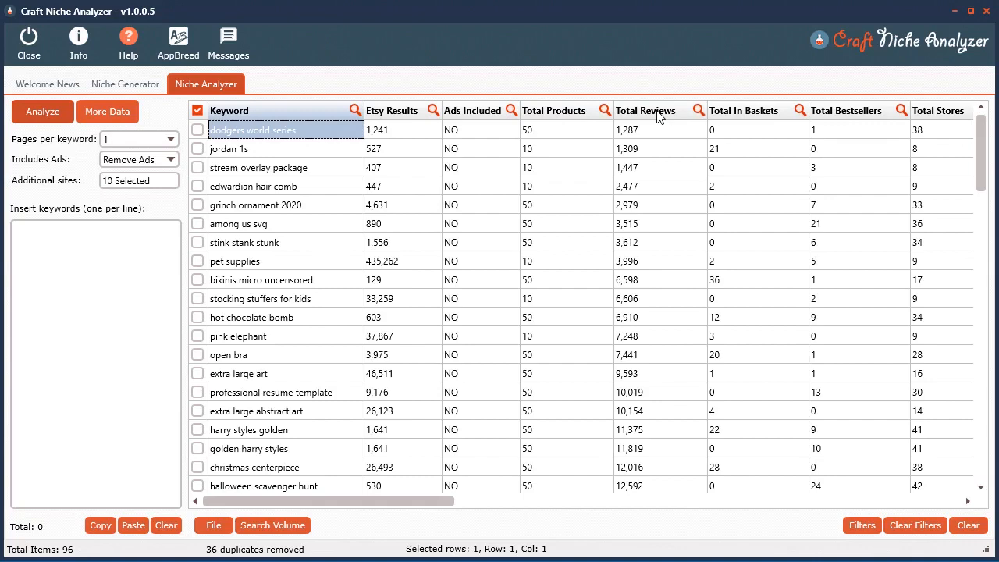
# - Sort the results by Total In Baskets, comparing descending and ascending order and finishing with ascending
pyautogui.click(741, 115)
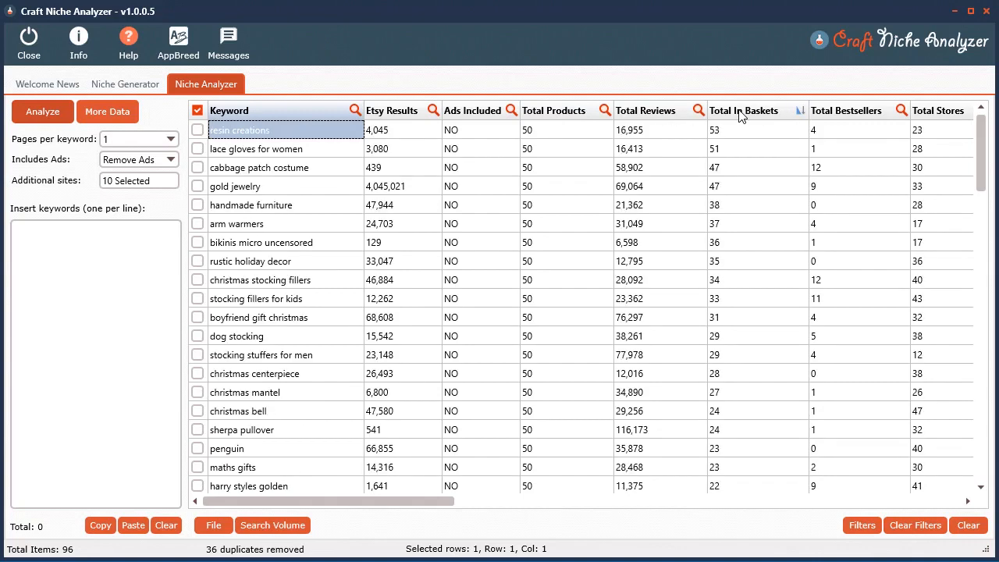
pyautogui.click(741, 116)
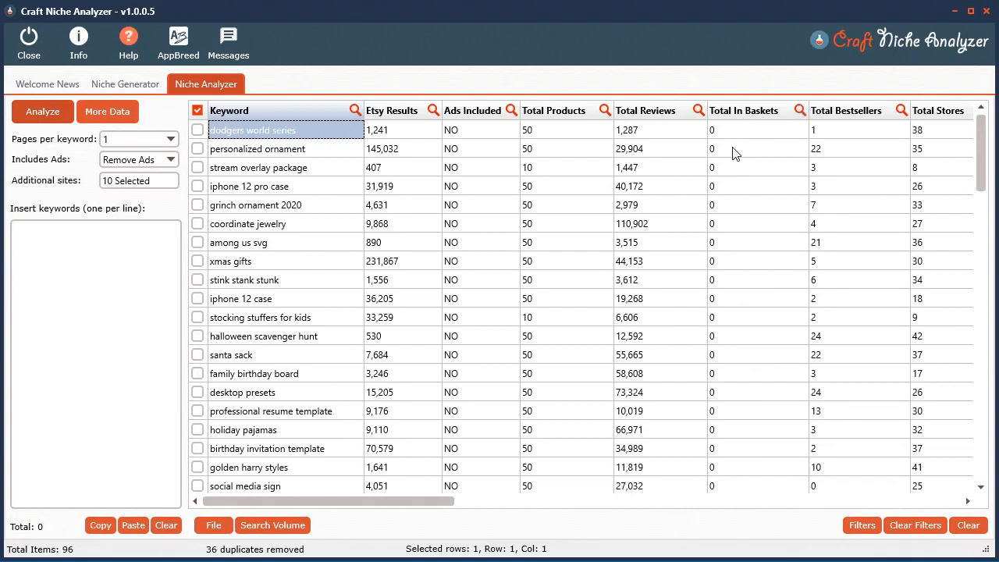
pyautogui.scroll(-1, 736, 179)
pyautogui.scroll(1, 717, 195)
pyautogui.scroll(-1, 727, 429)
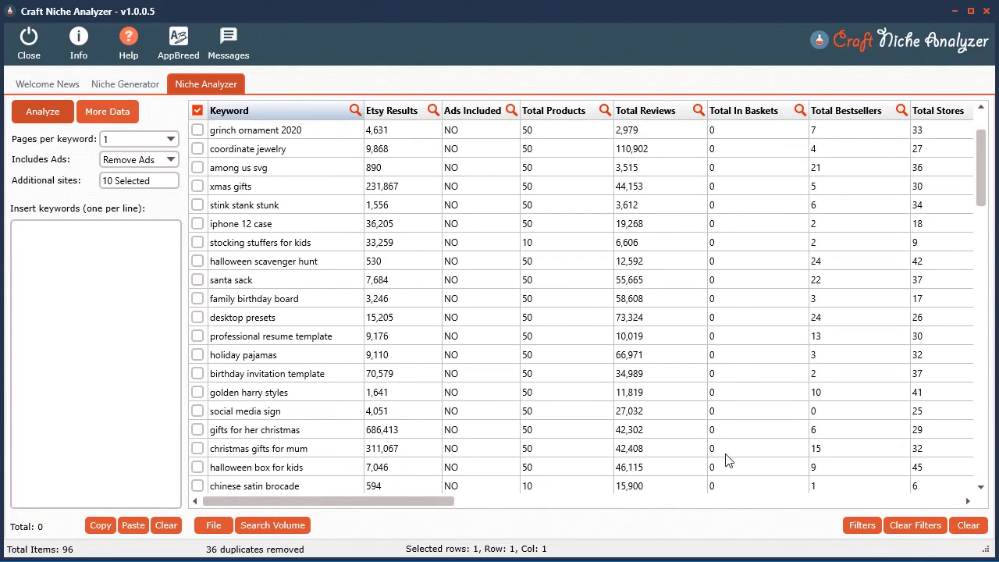
pyautogui.scroll(1, 719, 307)
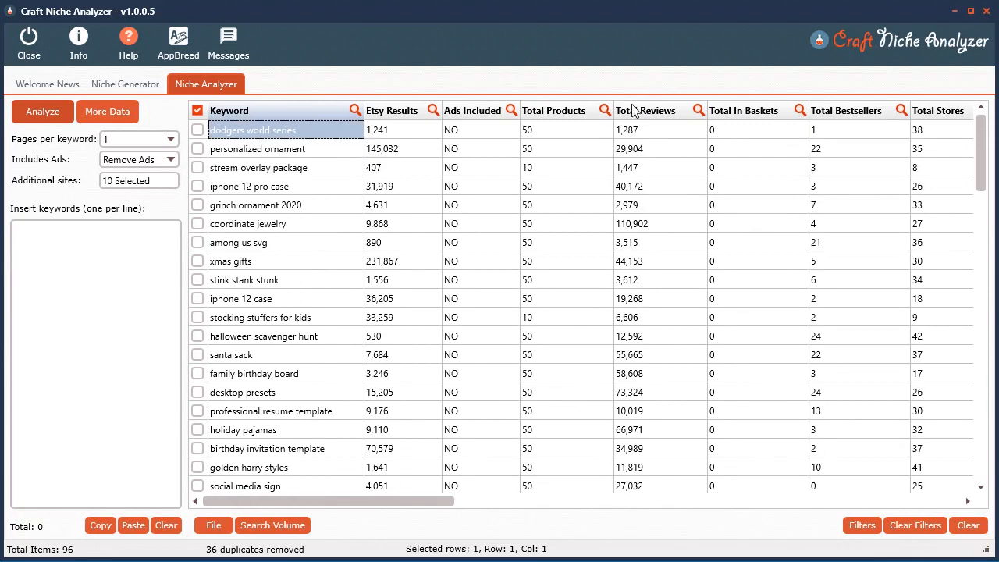
pyautogui.click(744, 114)
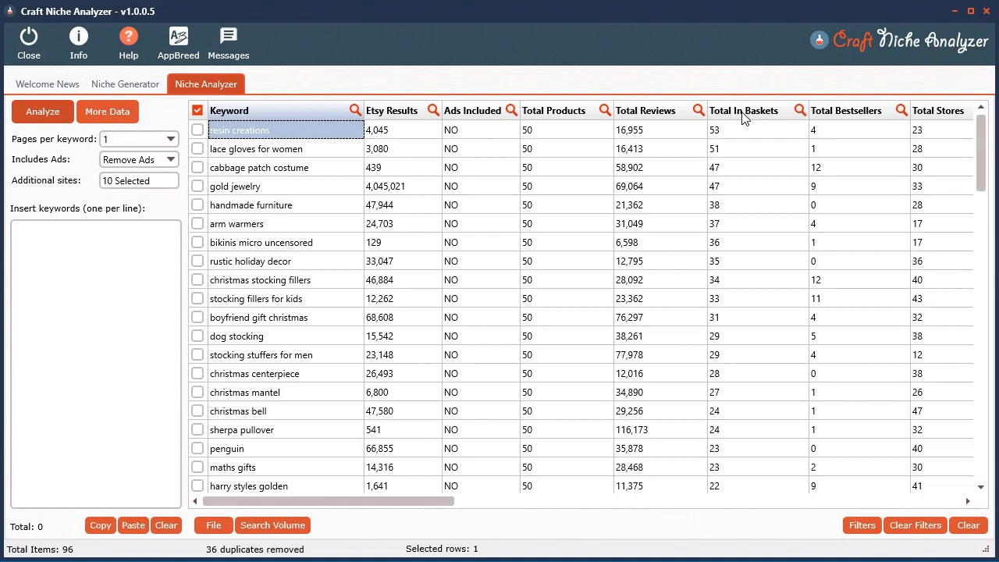
pyautogui.click(743, 116)
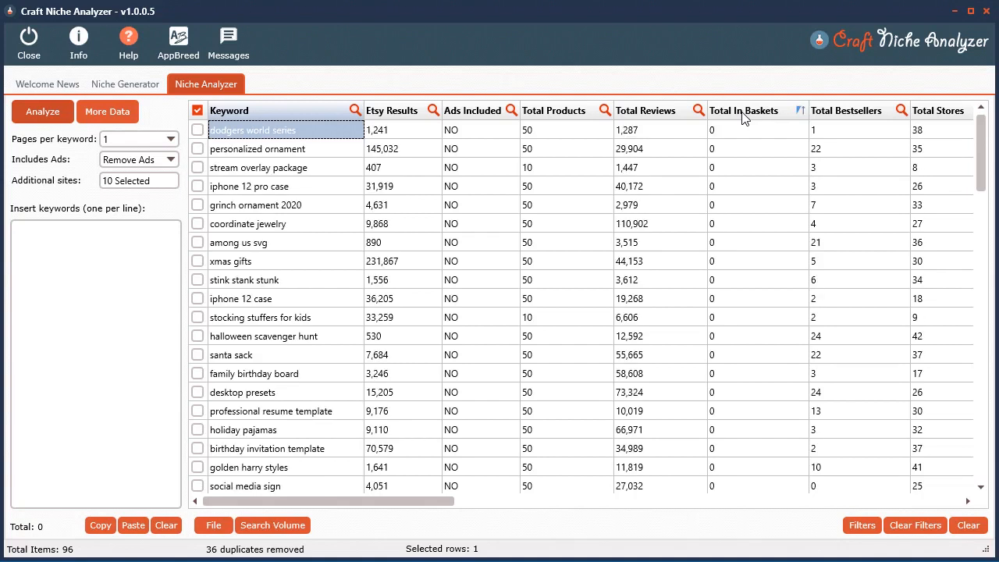
# - Sort by Total Reviews in descending order within the Total In Baskets sorting and look through the resulting keyword list
pyautogui.click(647, 116)
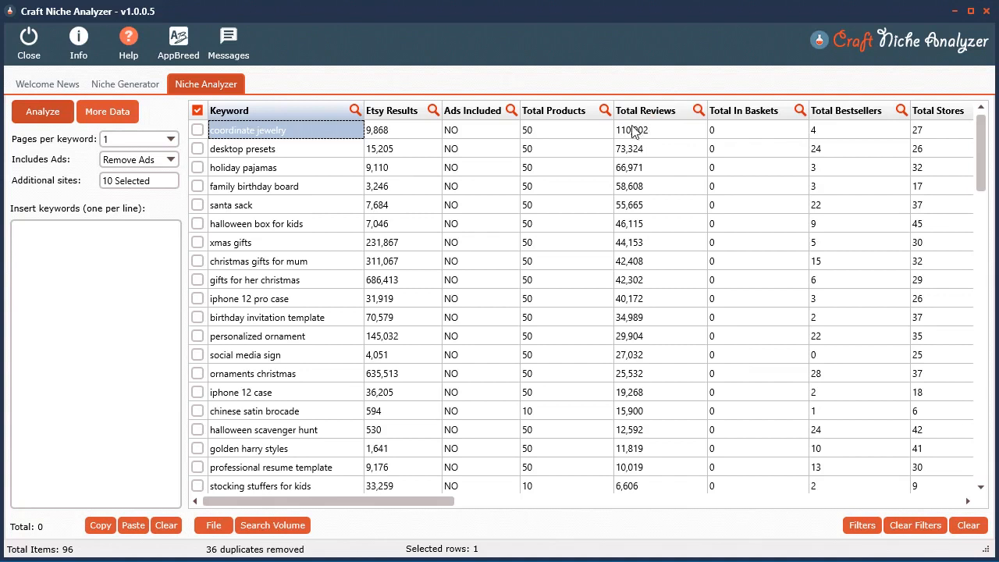
pyautogui.scroll(-5, 654, 265)
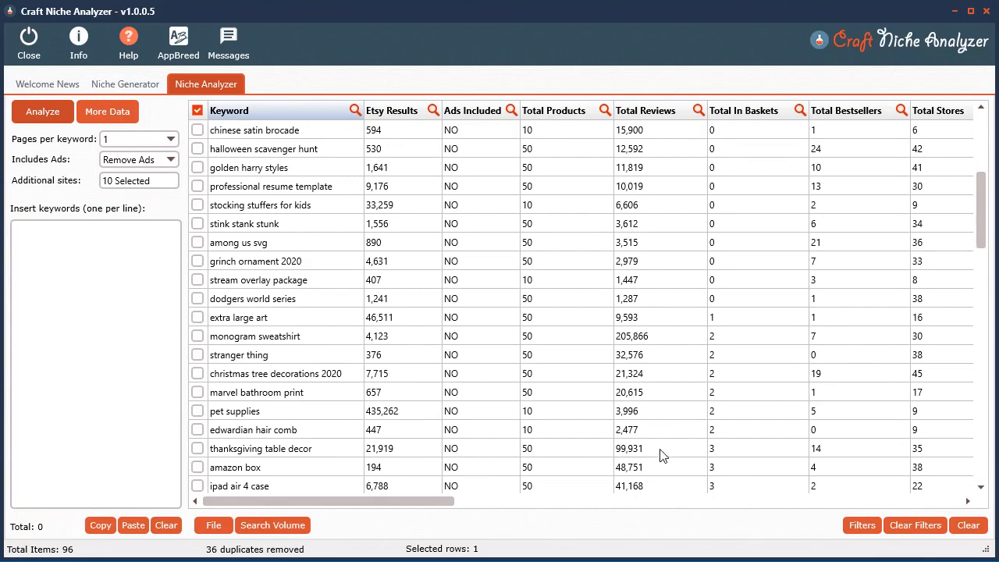
pyautogui.scroll(-1, 660, 437)
pyautogui.scroll(-1, 656, 323)
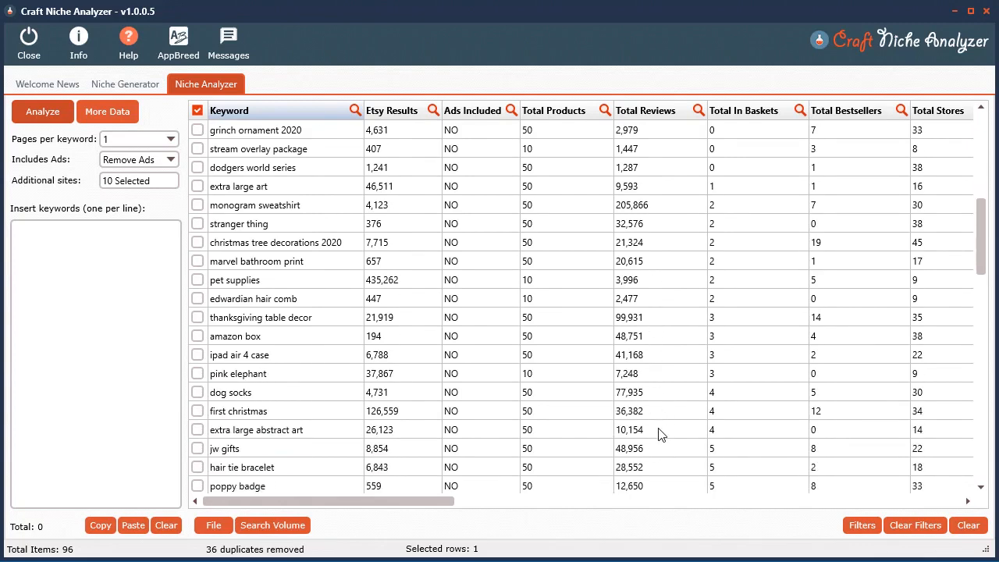
pyautogui.scroll(-1, 663, 464)
pyautogui.scroll(2, 664, 451)
pyautogui.scroll(6, 663, 451)
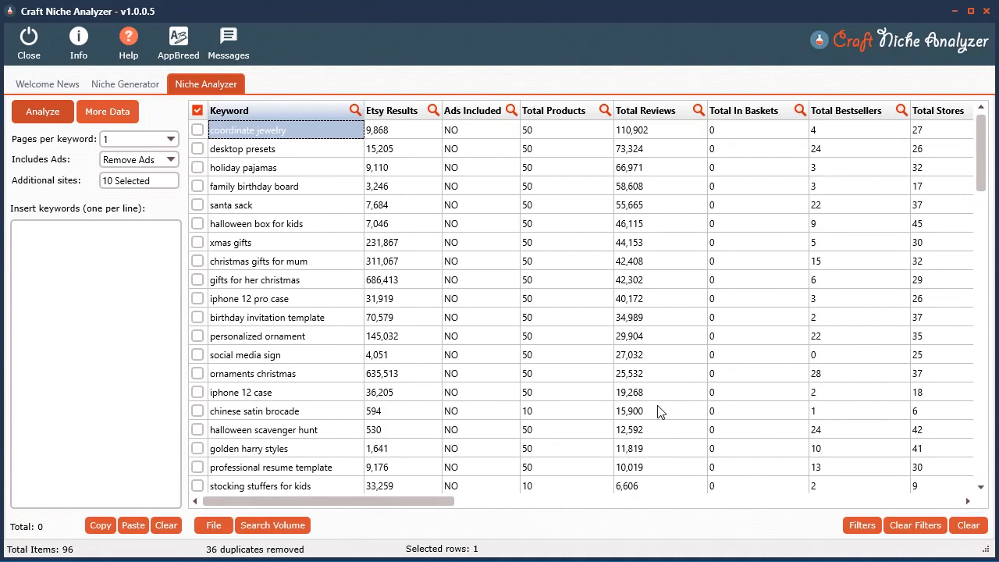
pyautogui.scroll(-3, 657, 411)
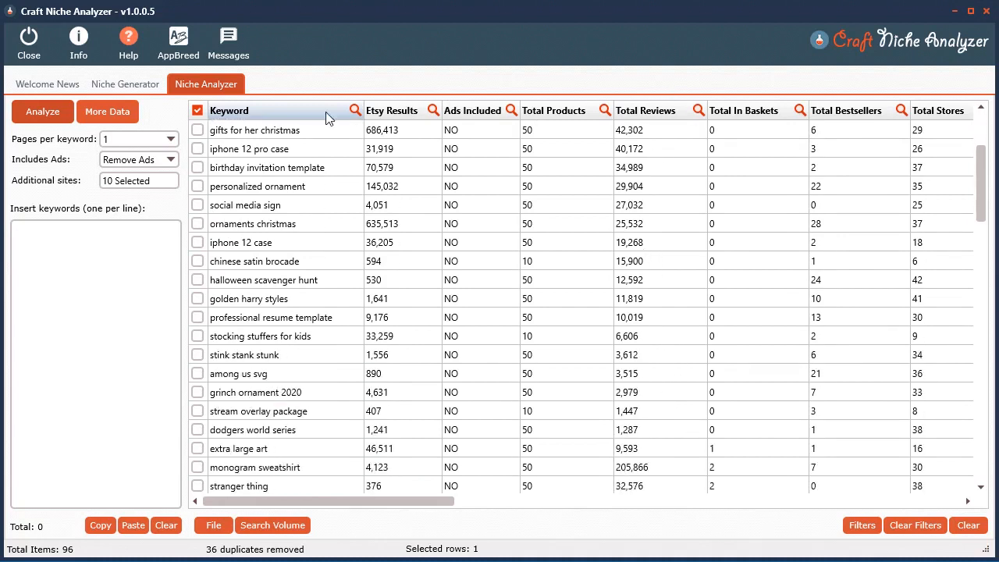
pyautogui.scroll(3, 655, 332)
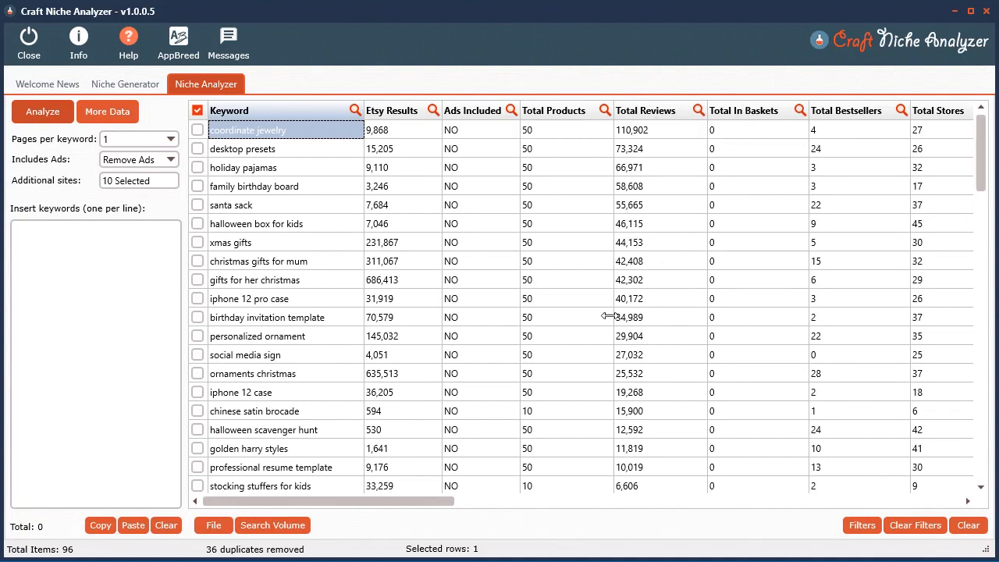
pyautogui.click(690, 321)
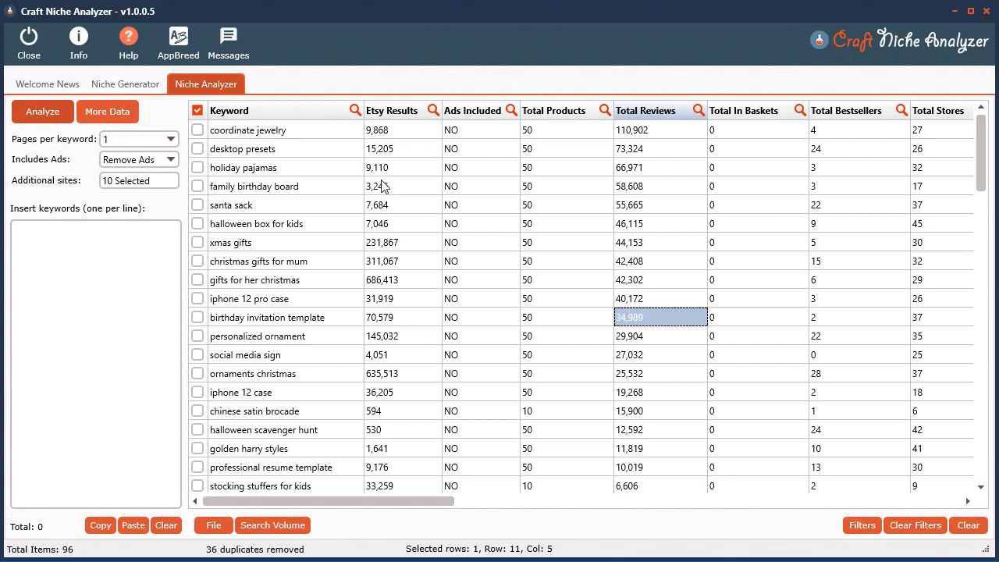
# - Filter the Keyword column to show only keywords containing "gift"
pyautogui.click(355, 111)
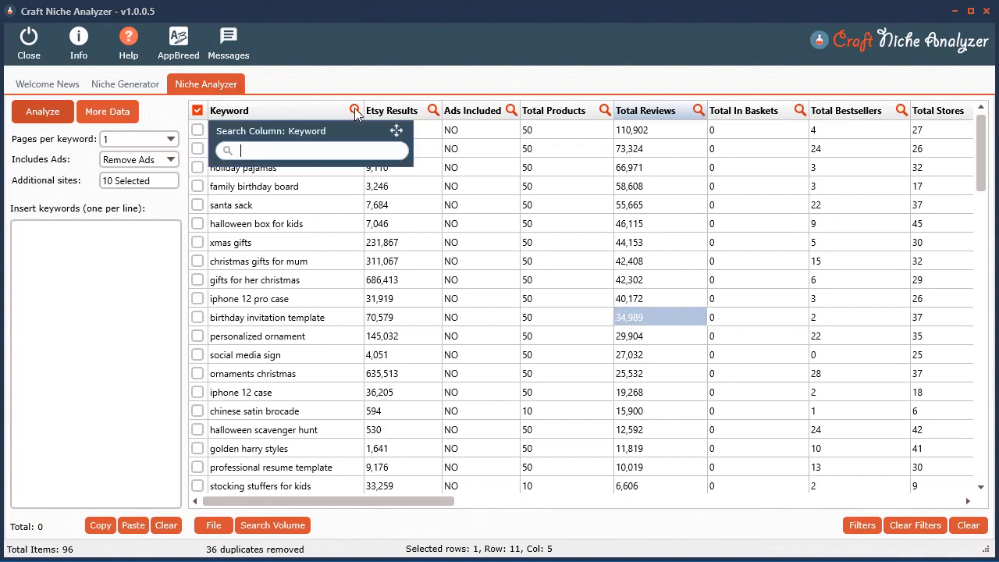
pyautogui.click(295, 153)
pyautogui.write('gi')
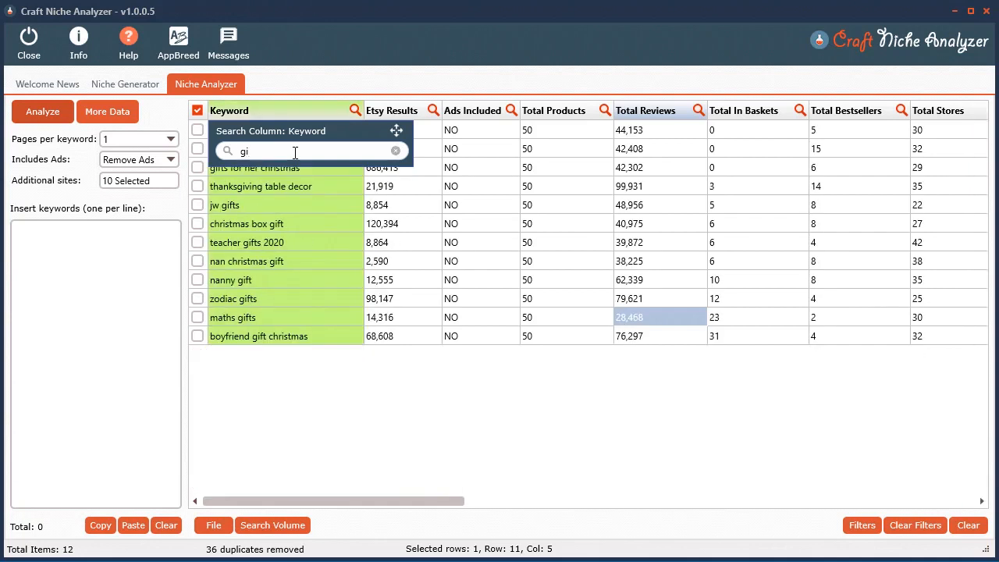
pyautogui.write('ft')
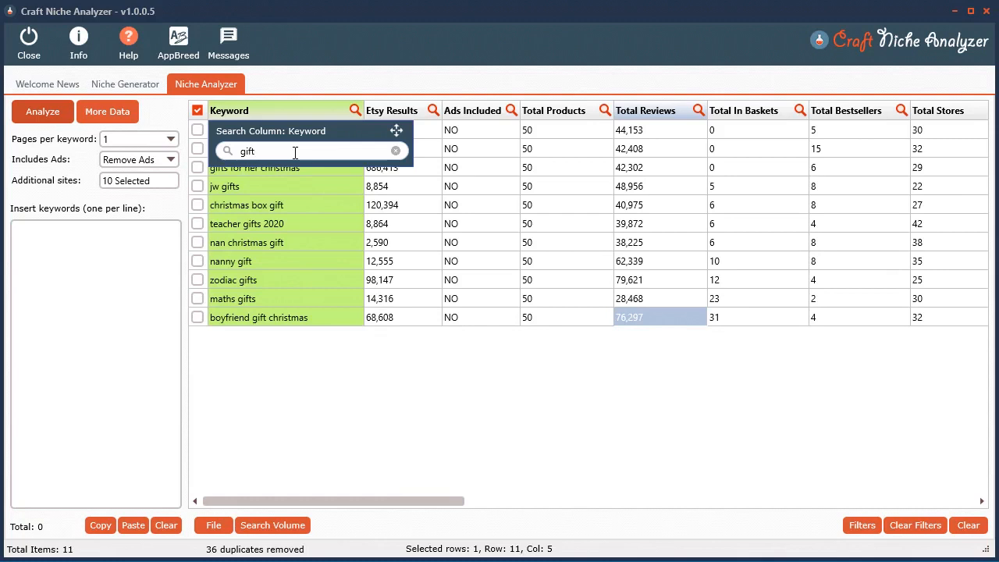
pyautogui.click(305, 322)
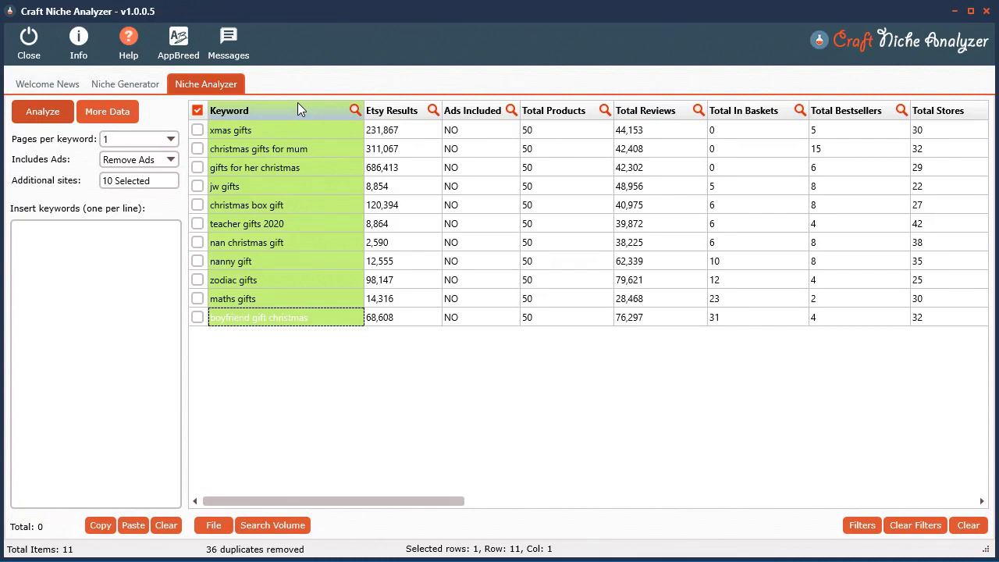
# - Clear the Keyword search and apply "gift" again, finishing by clearing all filters from the results
pyautogui.click(354, 109)
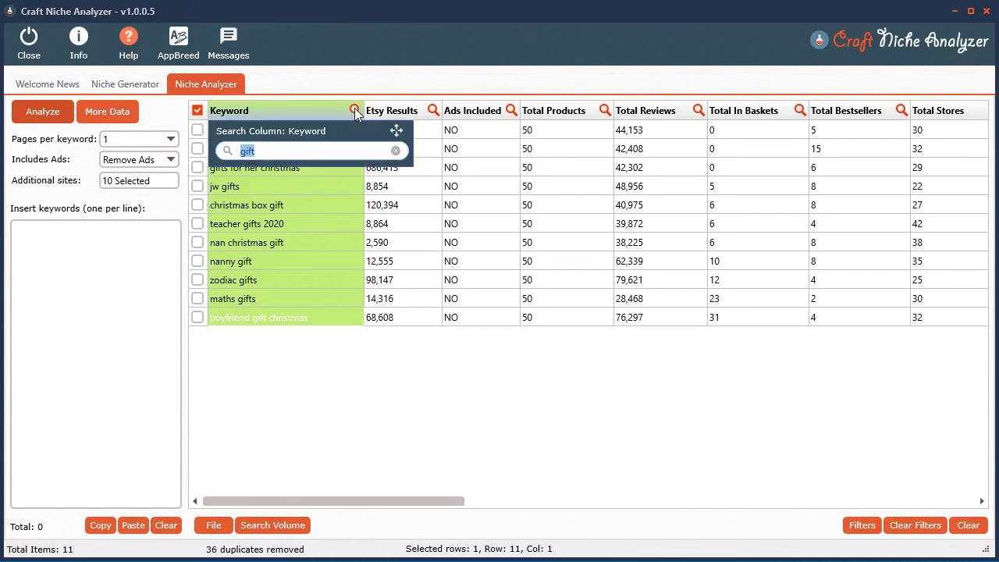
pyautogui.click(396, 151)
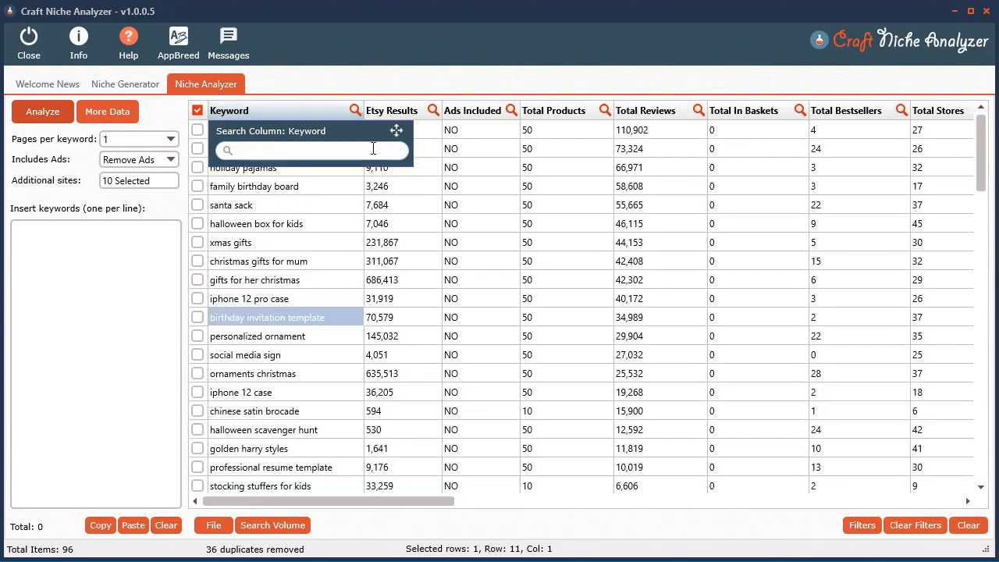
pyautogui.write('gift')
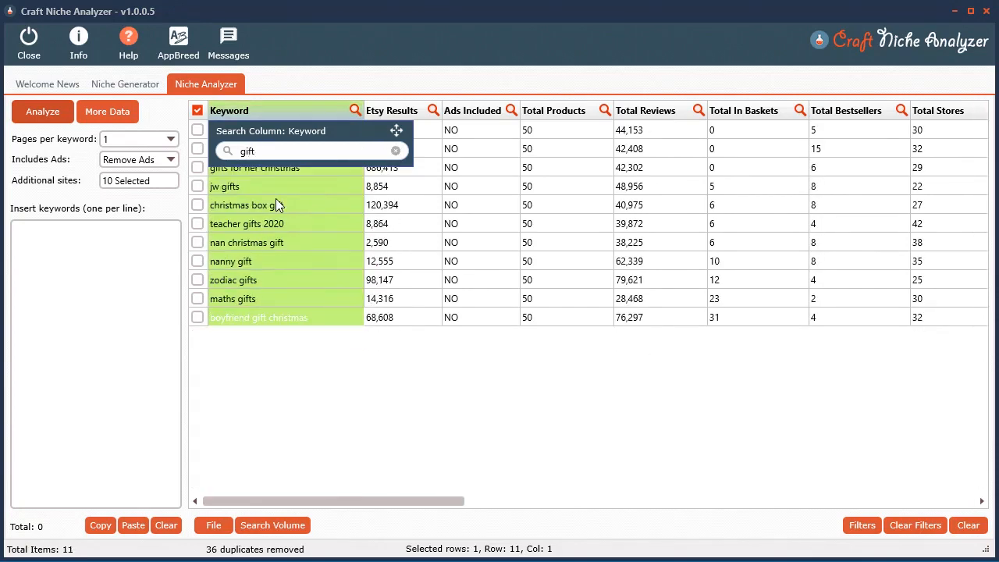
pyautogui.click(276, 205)
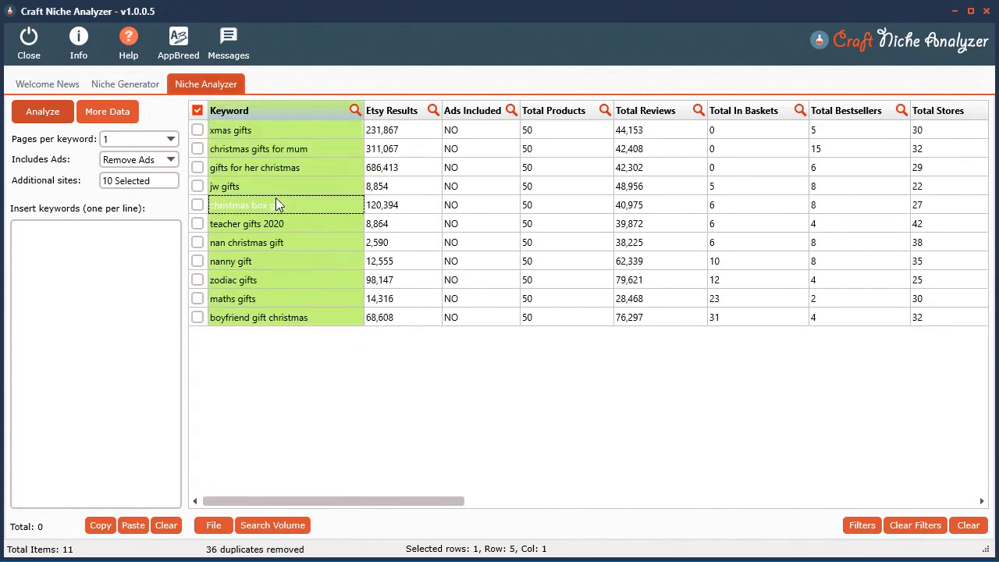
pyautogui.click(917, 525)
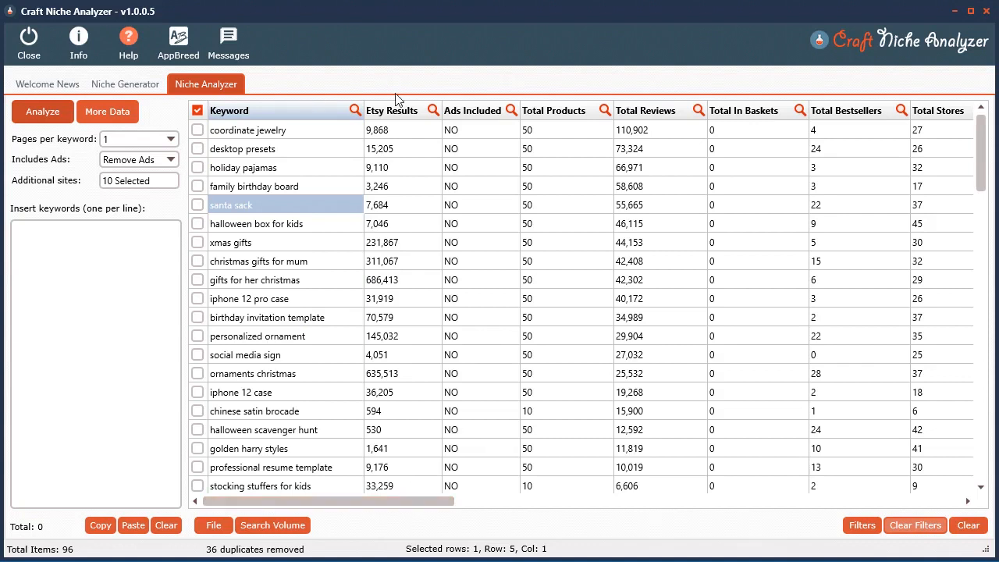
# - Filter Etsy Results to less than 10,000, clear that column filter and return to the greater-than conditions
pyautogui.click(433, 110)
pyautogui.moveTo(508, 189)
pyautogui.mouseDown()
pyautogui.moveTo(506, 261)
pyautogui.moveTo(507, 191)
pyautogui.mouseUp()
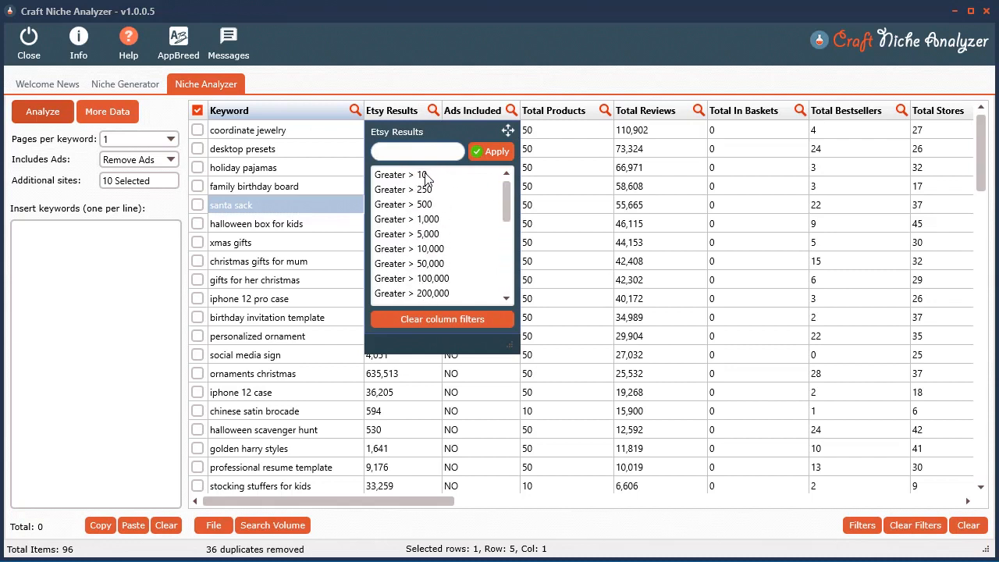
pyautogui.click(439, 221)
pyautogui.moveTo(506, 215); pyautogui.dragTo(505, 279)
pyautogui.click(427, 213)
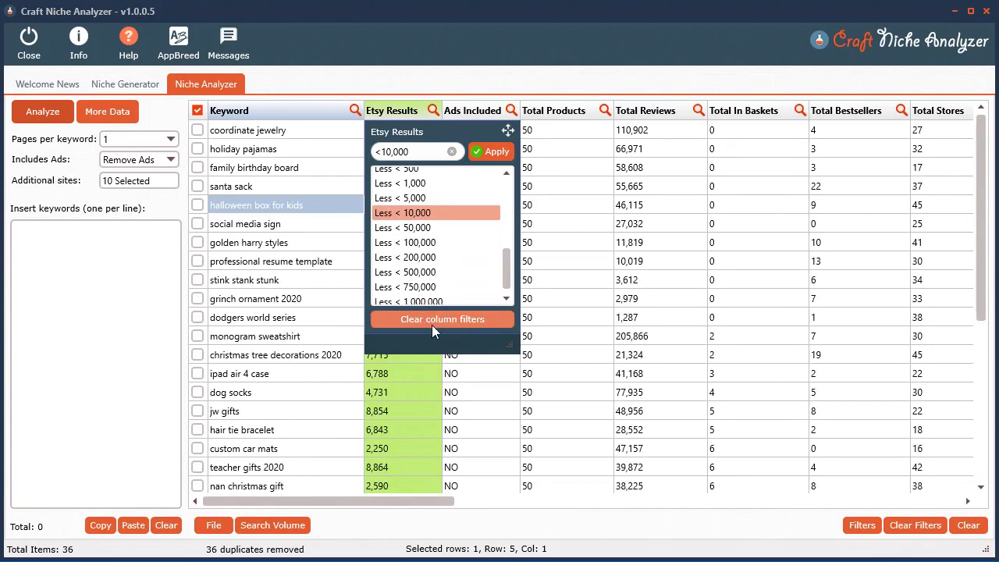
pyautogui.click(431, 321)
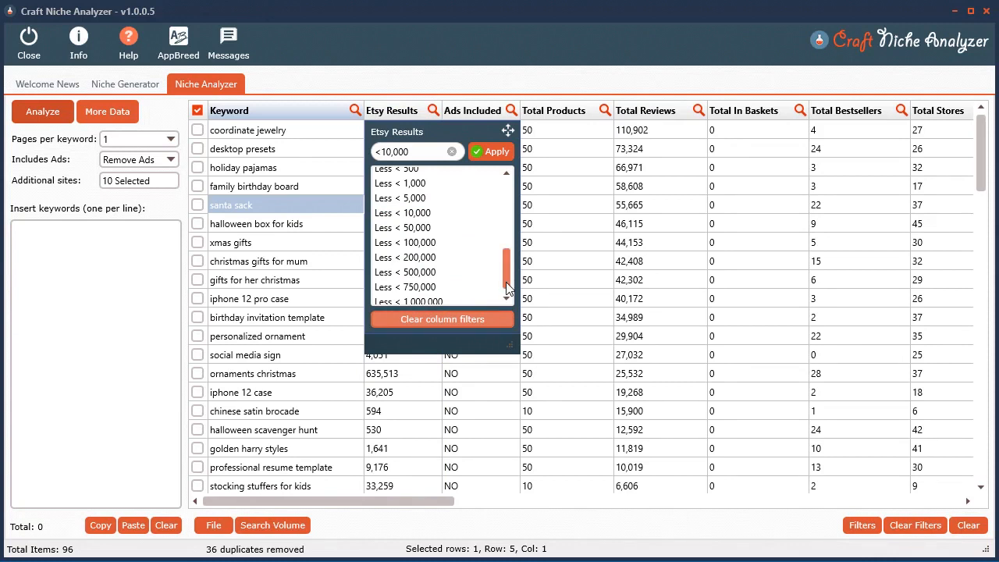
pyautogui.moveTo(505, 287); pyautogui.dragTo(505, 219)
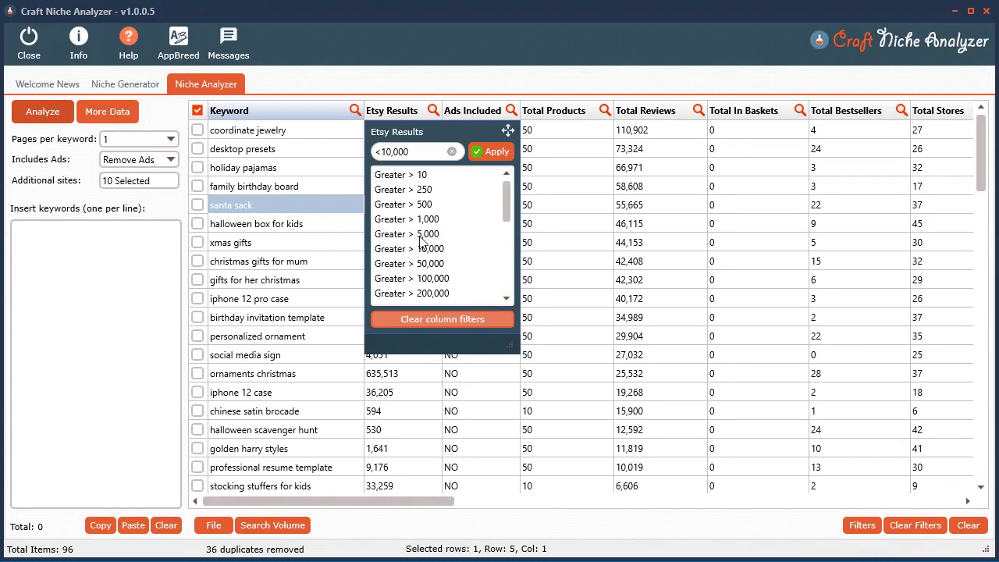
# - Filter Etsy Results to values greater than 322 and look through the keyword list
pyautogui.moveTo(504, 199)
pyautogui.mouseDown()
pyautogui.moveTo(503, 254)
pyautogui.moveTo(507, 195)
pyautogui.mouseUp()
pyautogui.moveTo(417, 151); pyautogui.dragTo(376, 152)
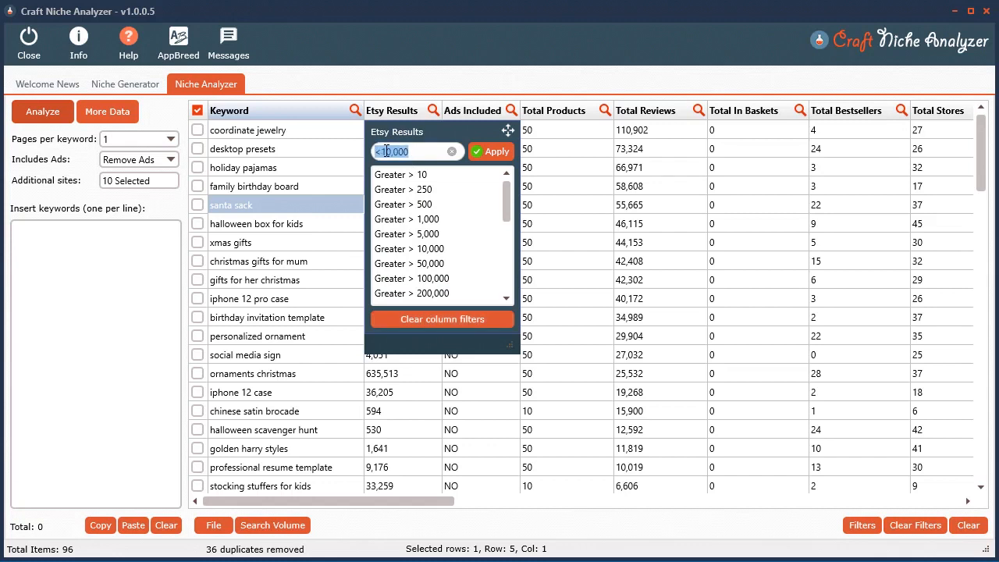
pyautogui.press('BackSpace')
pyautogui.write('>322')
pyautogui.click(483, 151)
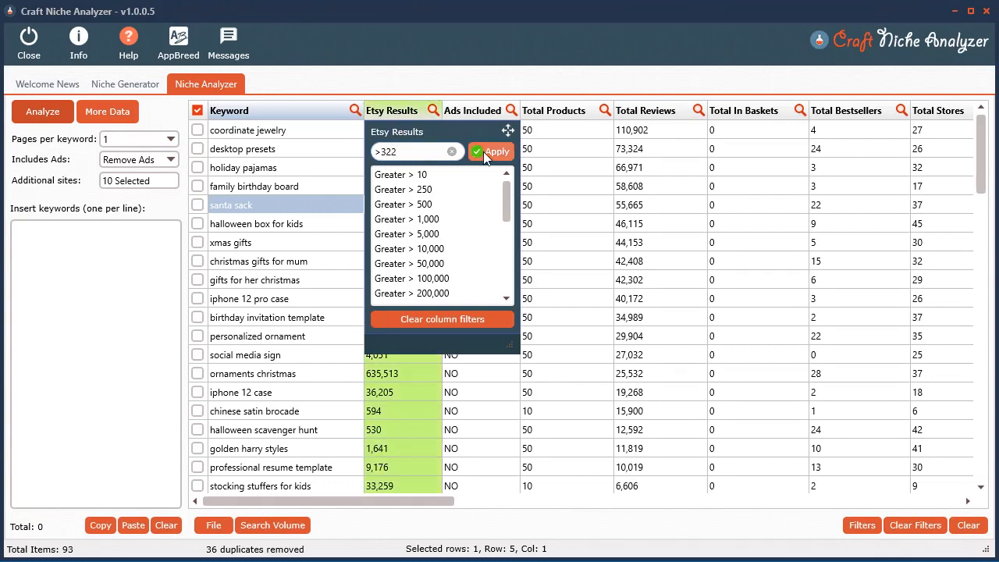
pyautogui.click(396, 462)
pyautogui.scroll(-2, 416, 368)
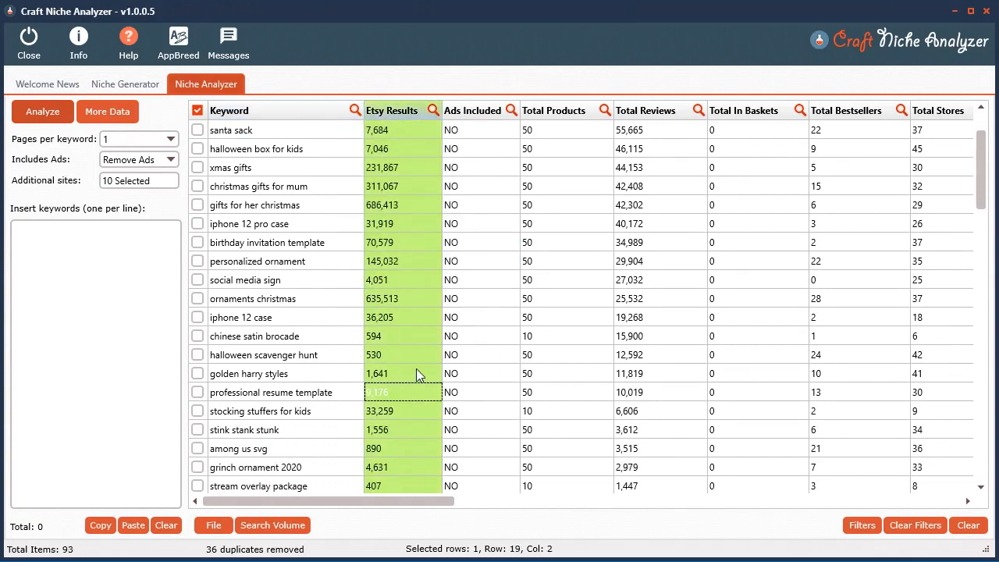
pyautogui.scroll(1, 416, 368)
pyautogui.scroll(1, 416, 368)
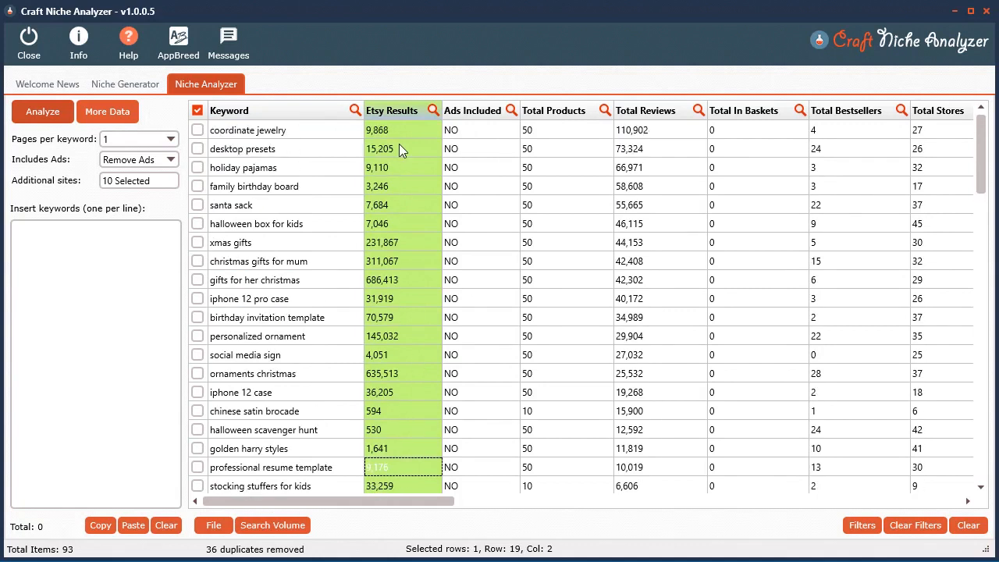
# - Clear the column filter on Etsy Results
pyautogui.click(431, 110)
pyautogui.click(418, 319)
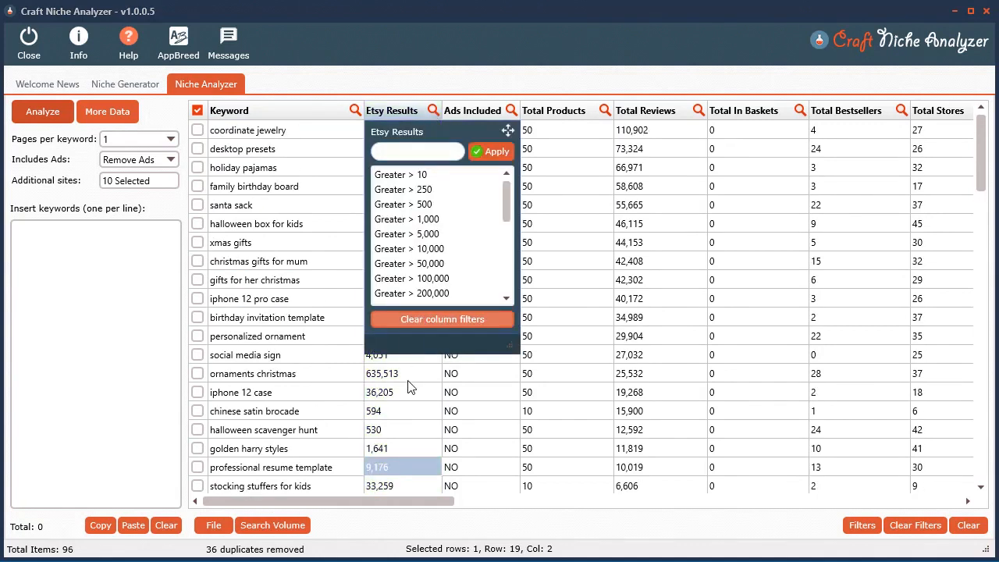
pyautogui.click(414, 375)
# - Filter Etsy Results to greater than 1,000 and Total Reviews to greater than 2,000
pyautogui.click(432, 111)
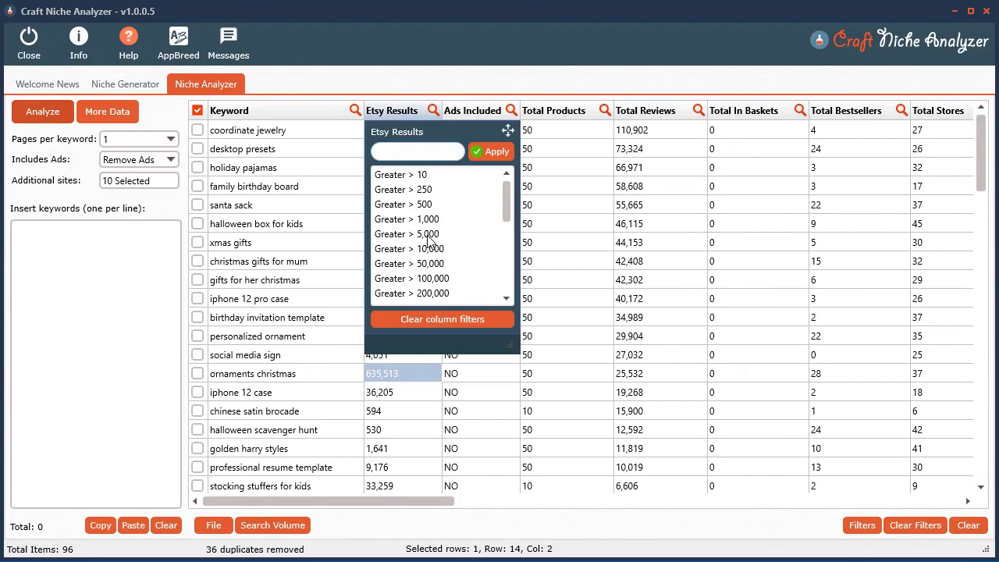
pyautogui.click(429, 220)
pyautogui.click(696, 112)
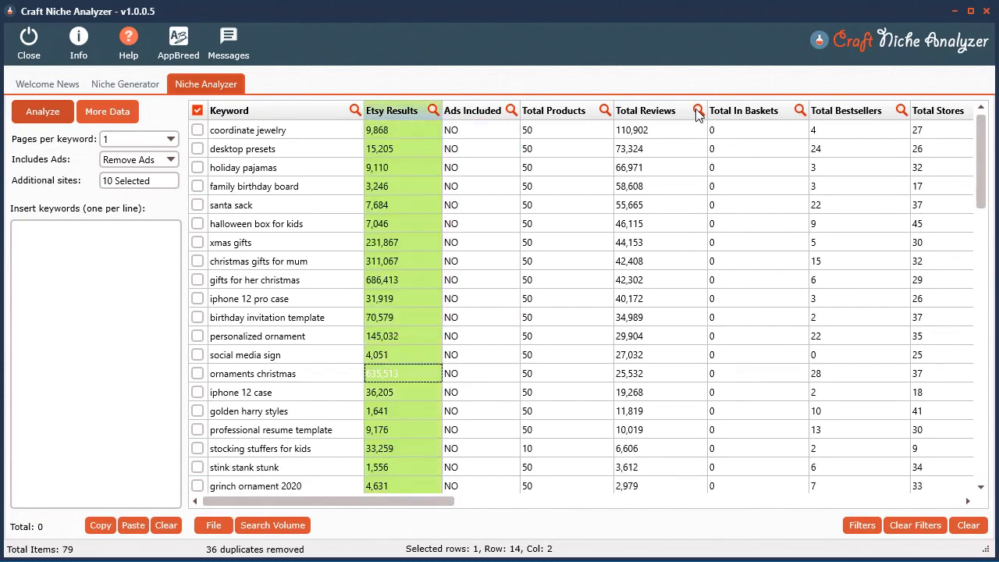
pyautogui.click(698, 110)
pyautogui.click(687, 248)
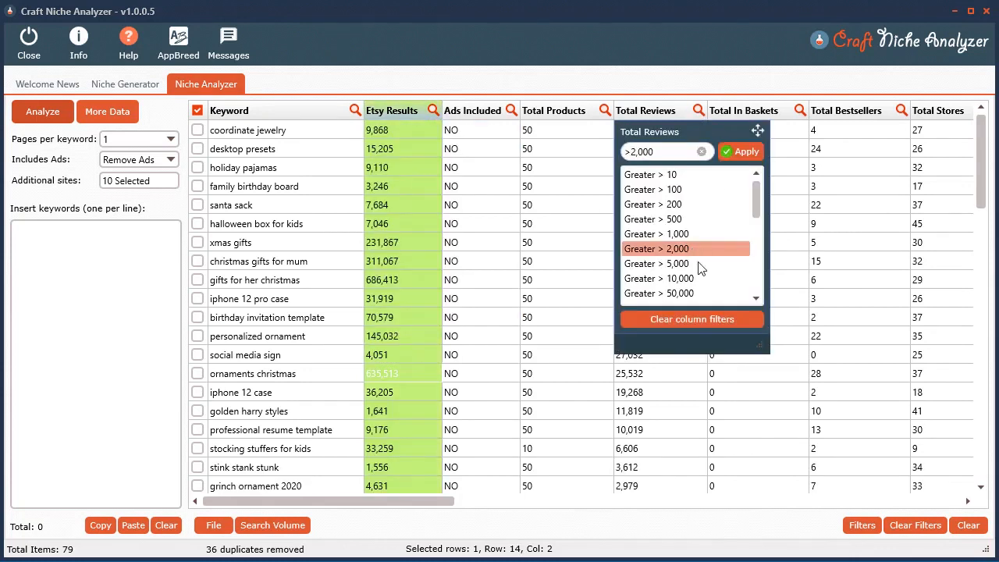
# - Filter Total Bestsellers to greater than 5 and look through the filtered keyword list
pyautogui.click(901, 111)
pyautogui.click(901, 112)
pyautogui.click(882, 190)
pyautogui.click(730, 399)
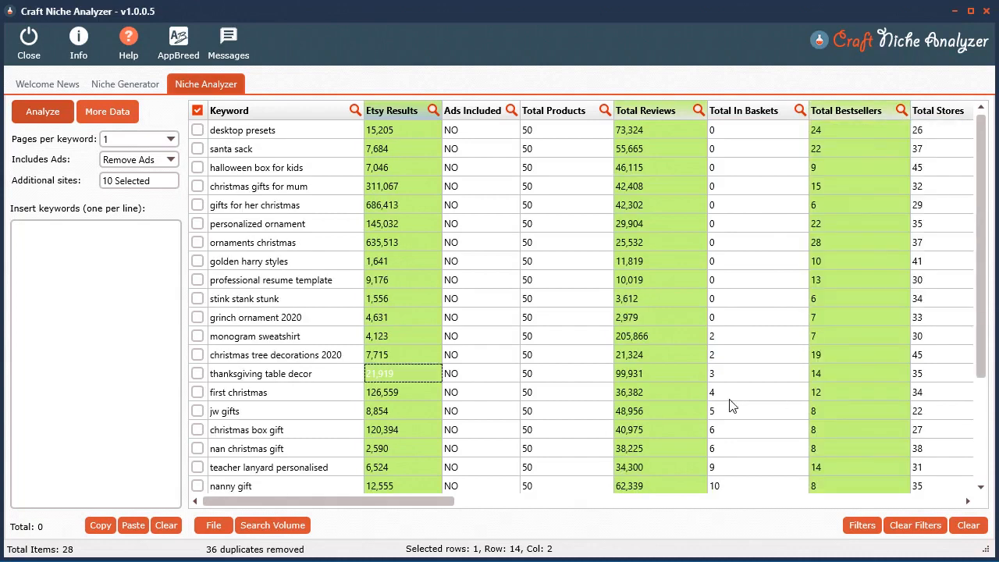
pyautogui.click(730, 400)
pyautogui.scroll(-2, 742, 383)
pyautogui.scroll(2, 756, 357)
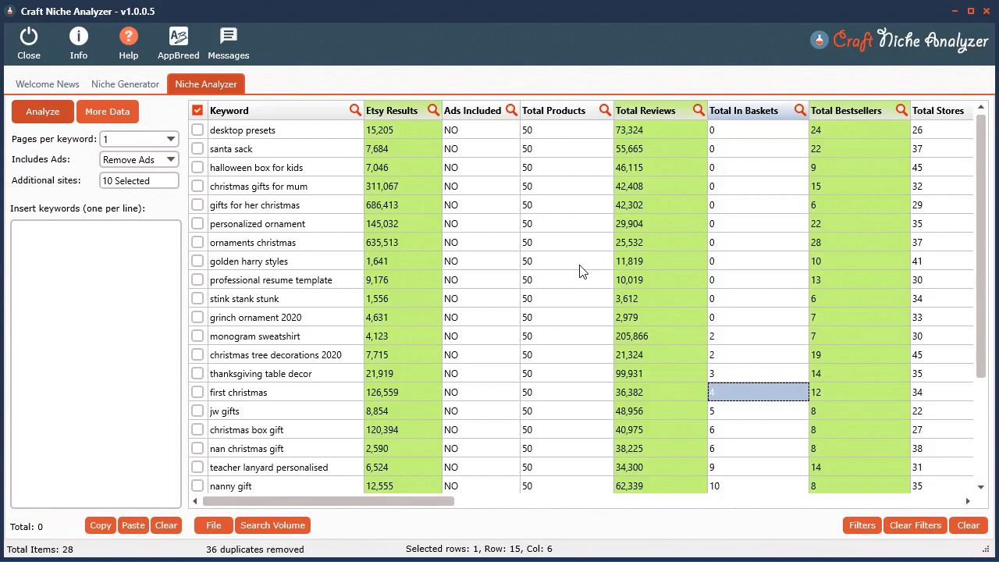
# - Open the overview of all active Niche Analyzer filters and place its window clear of the Total Bestsellers and Total Stores columns
pyautogui.click(862, 526)
pyautogui.moveTo(601, 123); pyautogui.dragTo(864, 236)
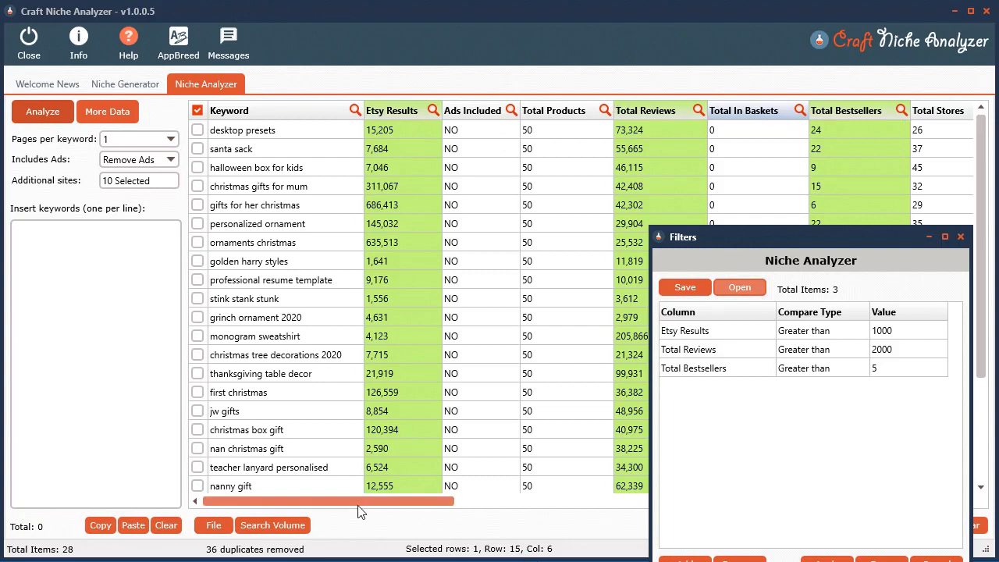
pyautogui.moveTo(358, 511); pyautogui.dragTo(553, 511)
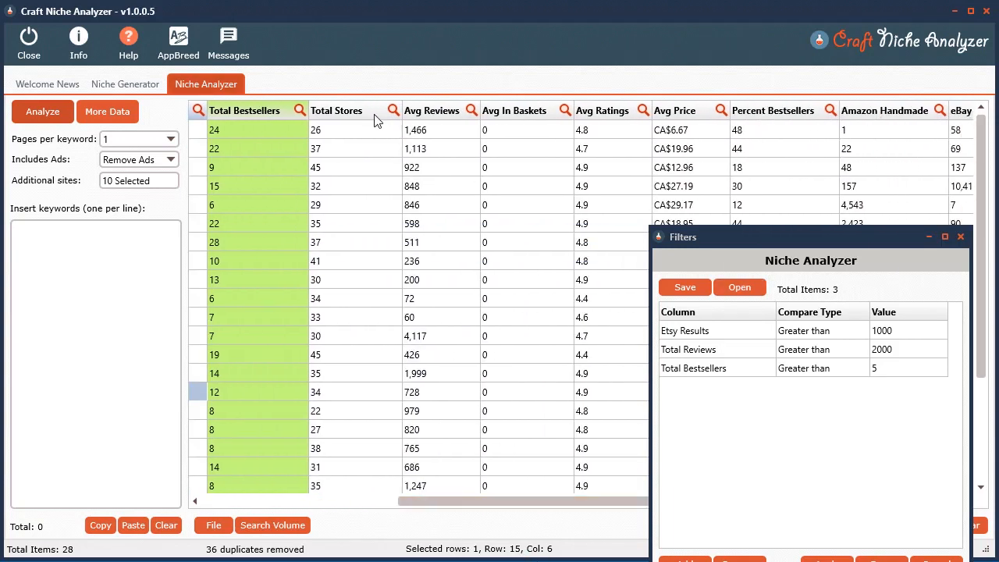
pyautogui.moveTo(792, 232); pyautogui.dragTo(734, 141)
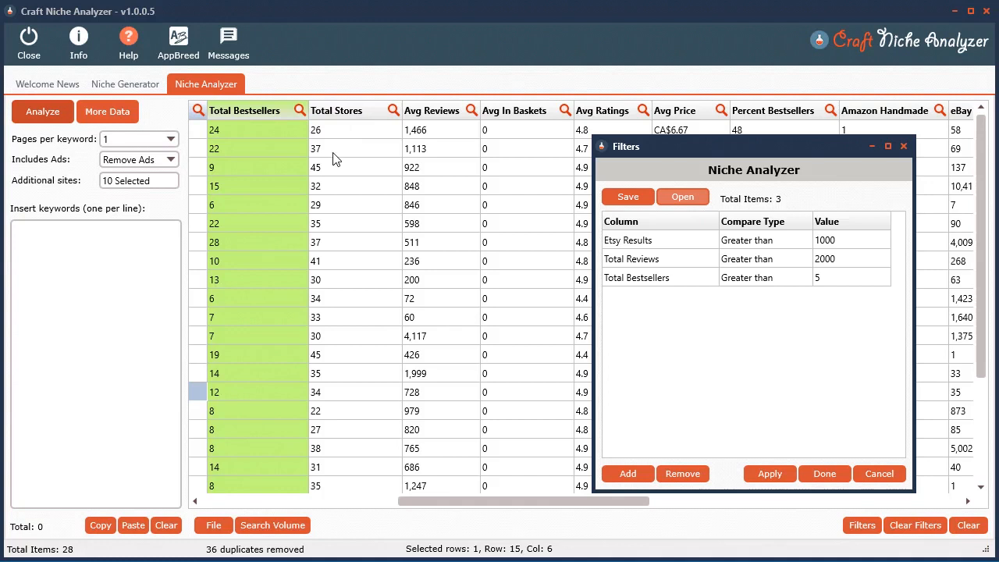
# - Add a second Total Bestsellers filter with the compare type Less than and the value 30, and apply the filters
pyautogui.click(628, 475)
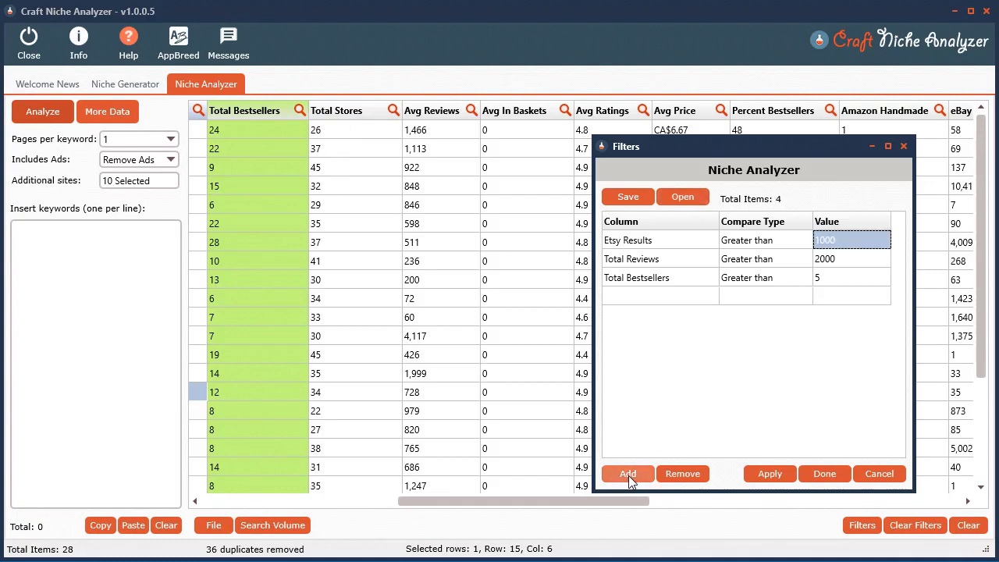
pyautogui.click(662, 295)
pyautogui.click(662, 295)
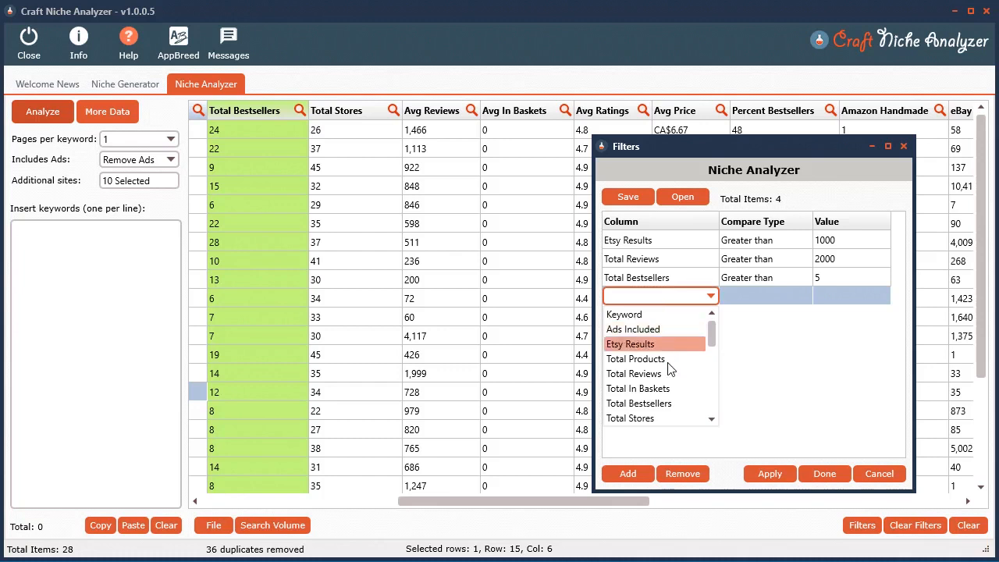
pyautogui.click(667, 404)
pyautogui.click(777, 301)
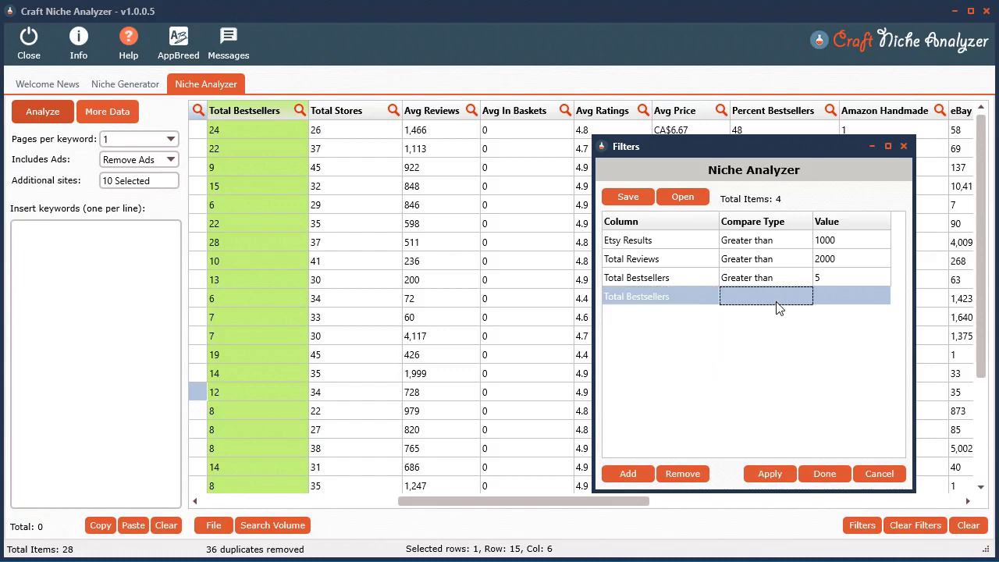
pyautogui.click(778, 301)
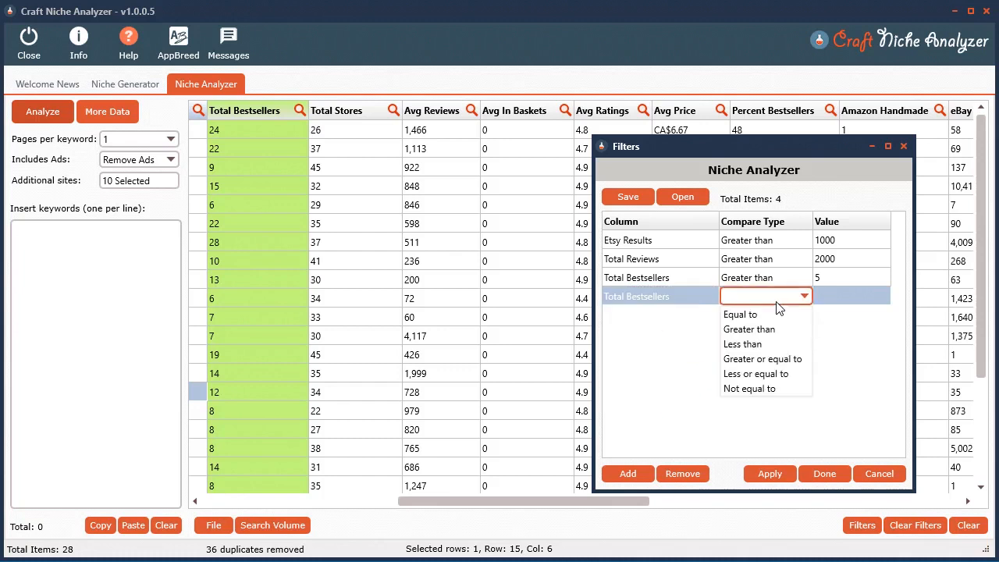
pyautogui.click(767, 343)
pyautogui.click(846, 297)
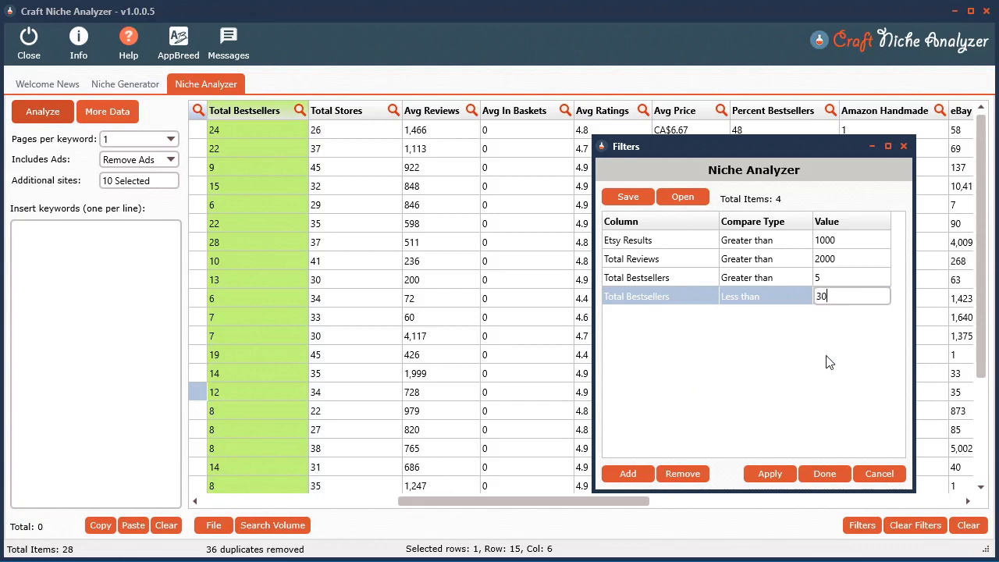
pyautogui.press('Return')
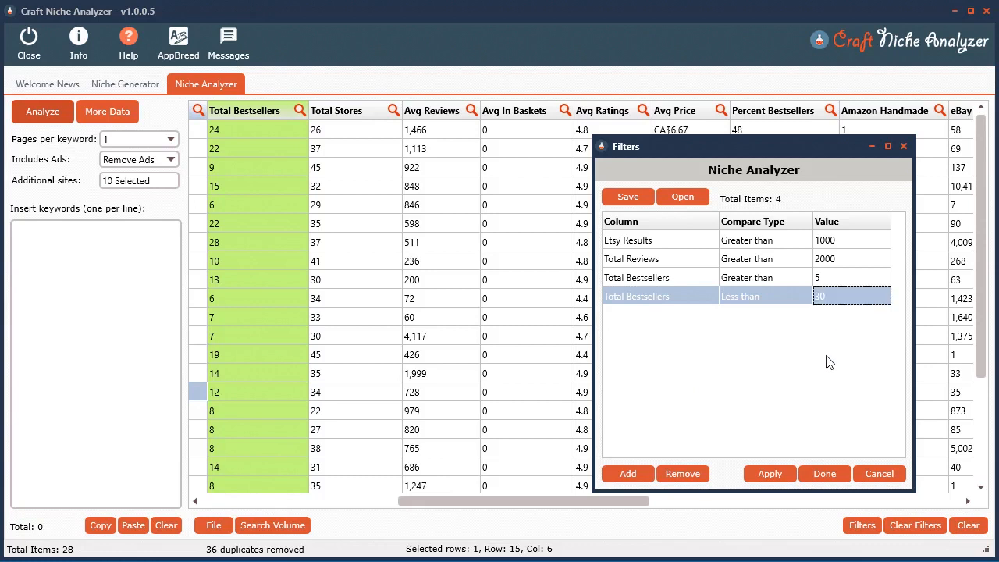
pyautogui.click(771, 476)
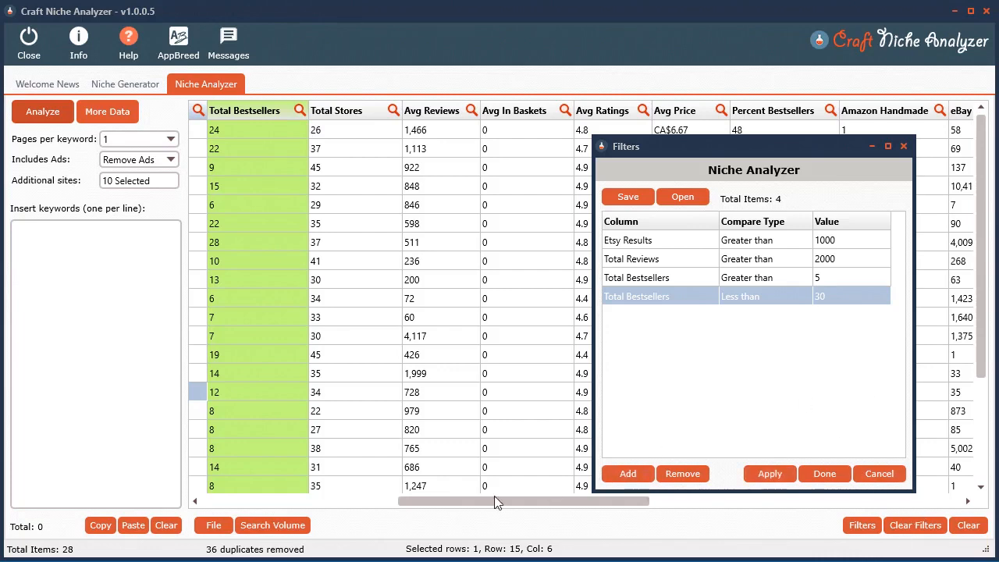
# - Add a Total Stores filter with the compare type Less than and the value 30, and apply the filters
pyautogui.moveTo(496, 503); pyautogui.dragTo(412, 224)
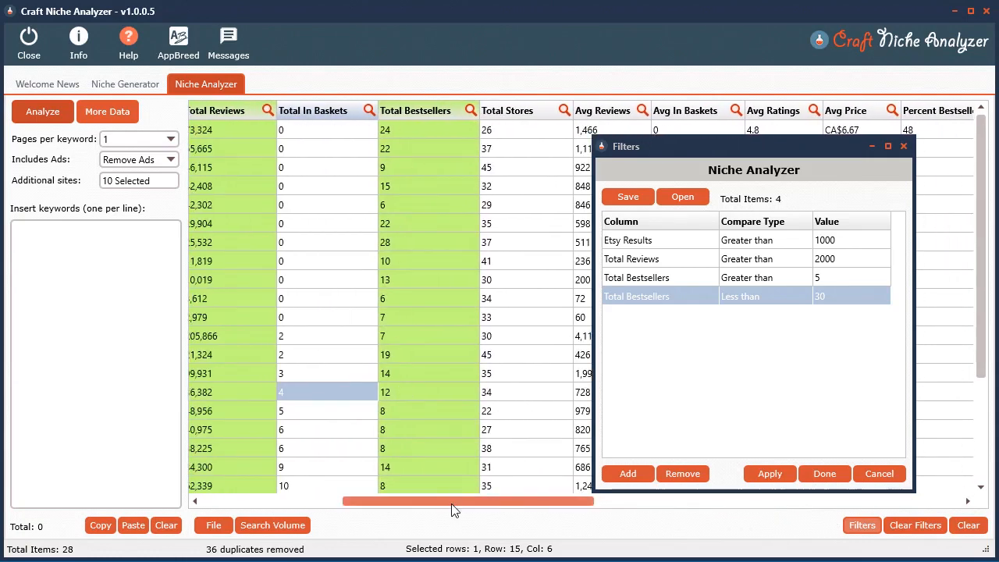
pyautogui.moveTo(455, 510); pyautogui.dragTo(493, 507)
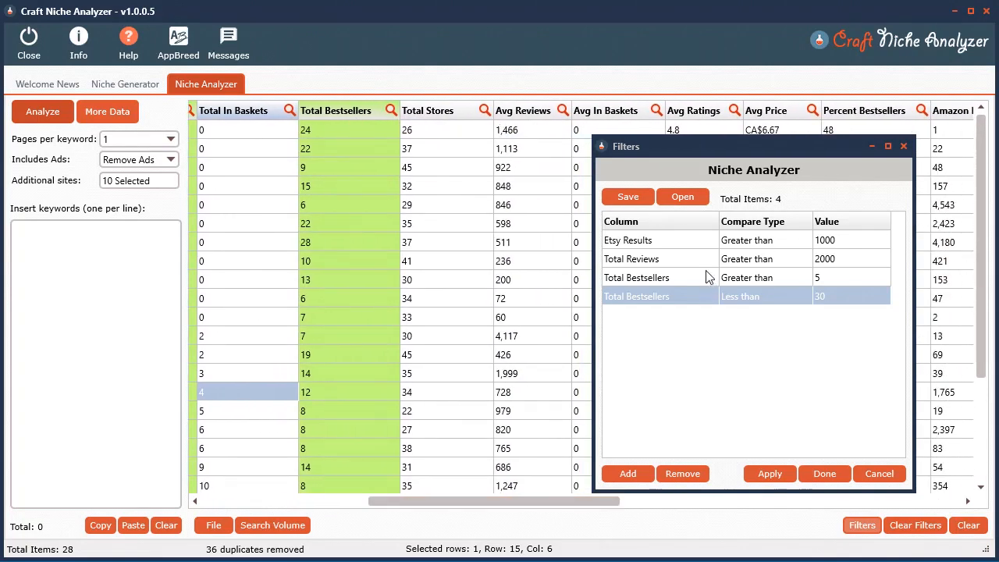
pyautogui.click(628, 474)
pyautogui.click(652, 314)
pyautogui.click(653, 316)
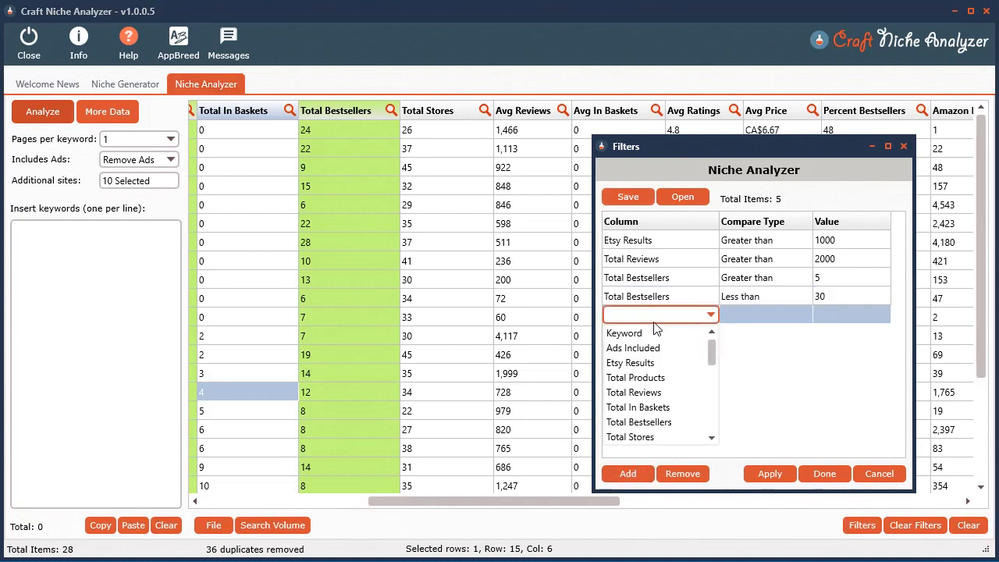
pyautogui.click(655, 437)
pyautogui.click(751, 326)
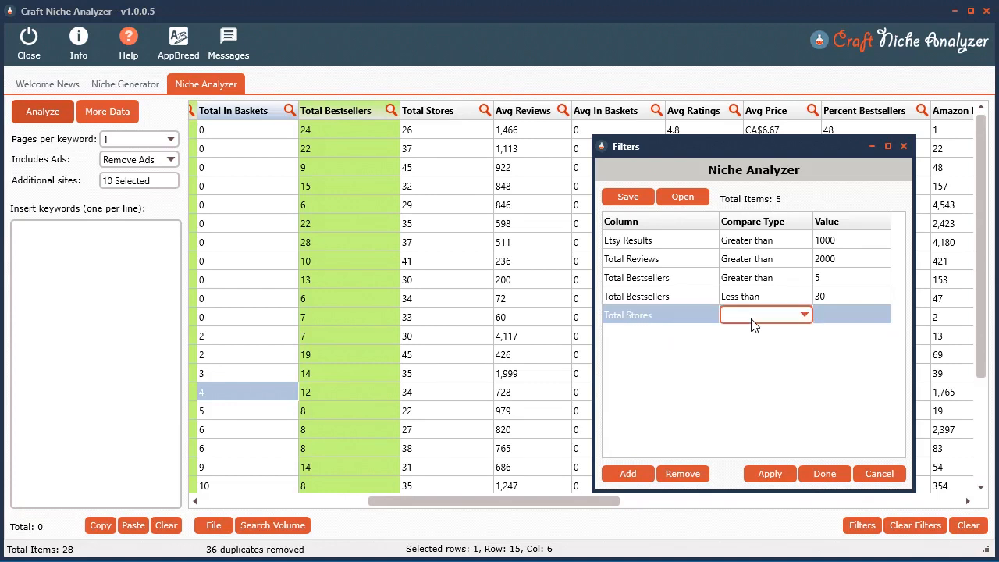
pyautogui.click(751, 326)
pyautogui.click(761, 363)
pyautogui.click(838, 312)
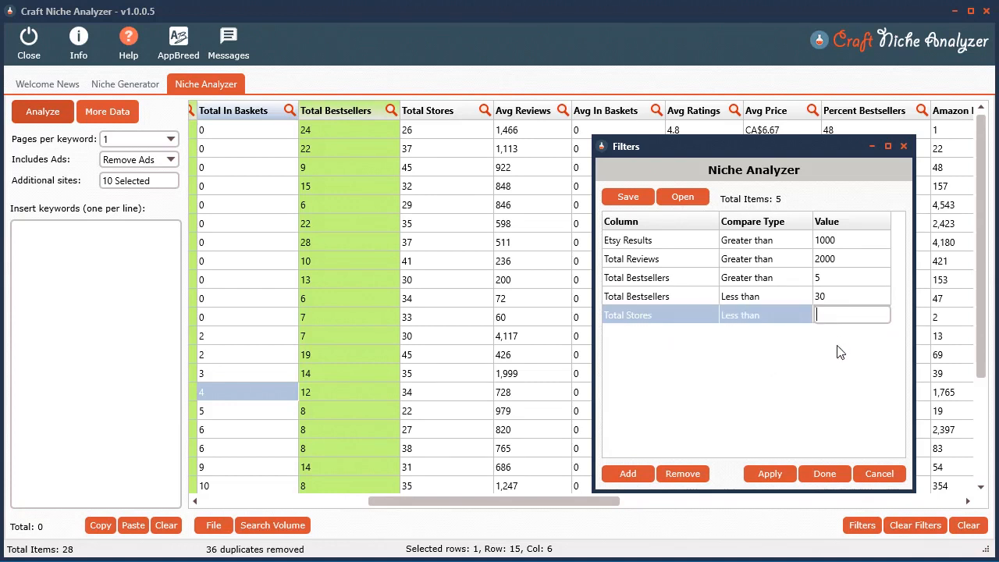
pyautogui.press('Return')
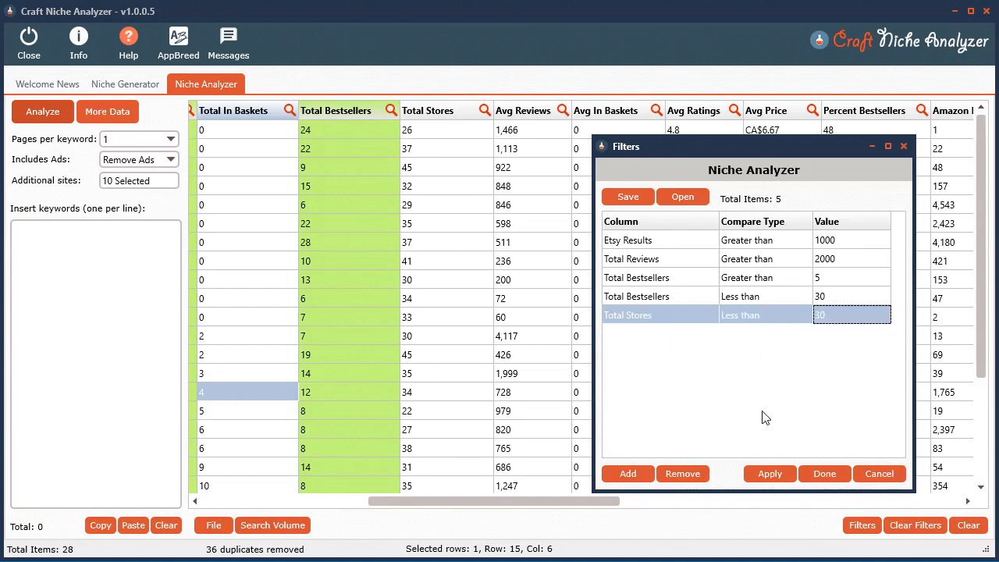
pyautogui.click(767, 471)
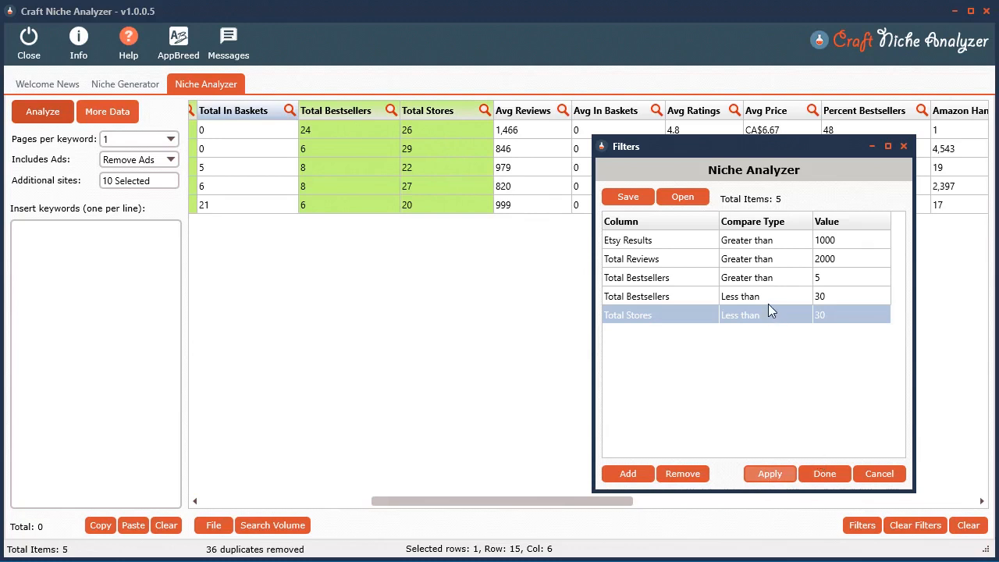
# - Change the second Total Bestsellers filter to Greater than 20 and apply the filters
pyautogui.click(761, 293)
pyautogui.click(762, 296)
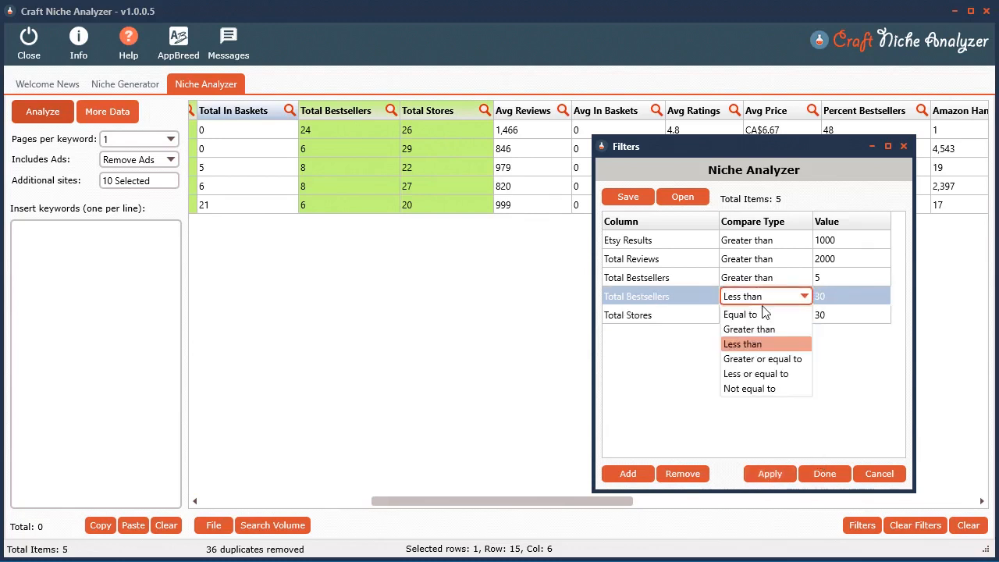
pyautogui.click(769, 330)
pyautogui.click(837, 303)
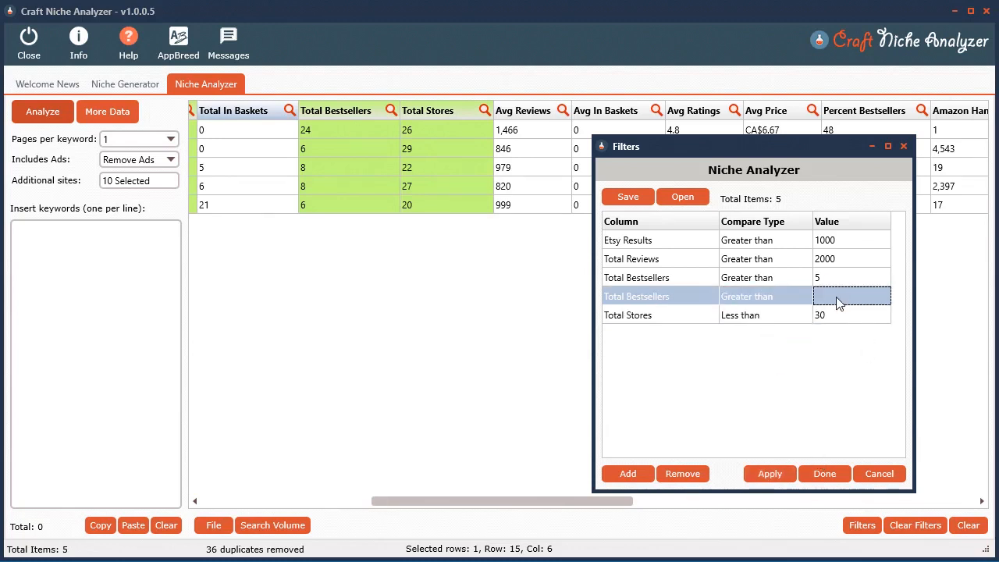
pyautogui.write('20')
pyautogui.press('Return')
pyautogui.click(780, 472)
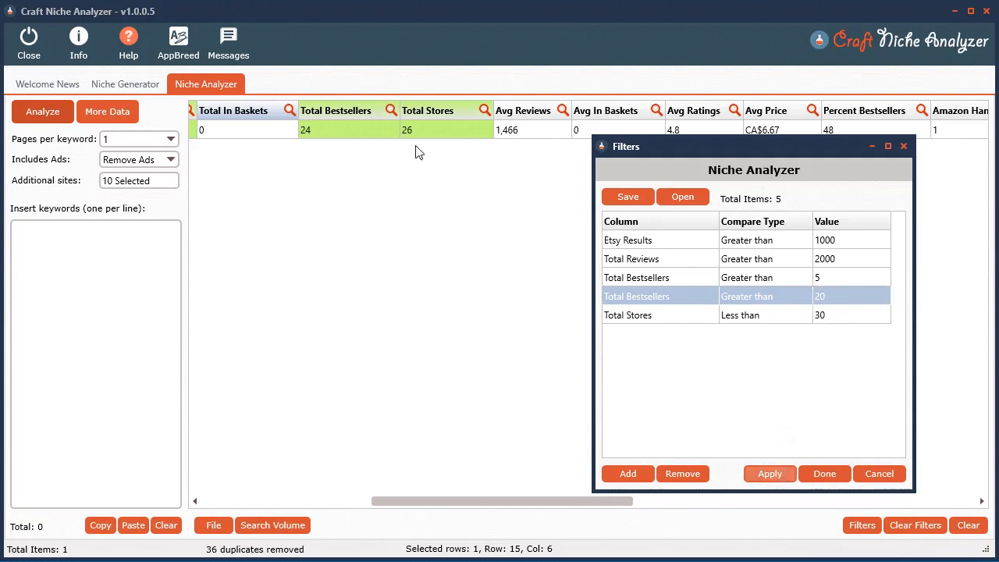
# - Save the filter set as analyzer-filters.psdf in the saved5 folder, with the Craft Niche Analyzer Filter File type
pyautogui.moveTo(778, 155); pyautogui.dragTo(518, 139)
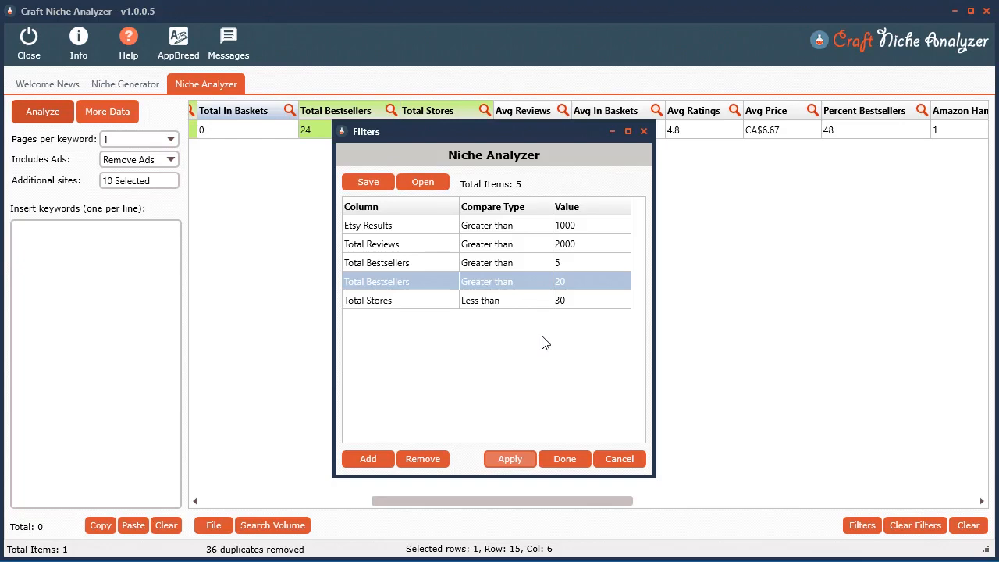
pyautogui.click(372, 180)
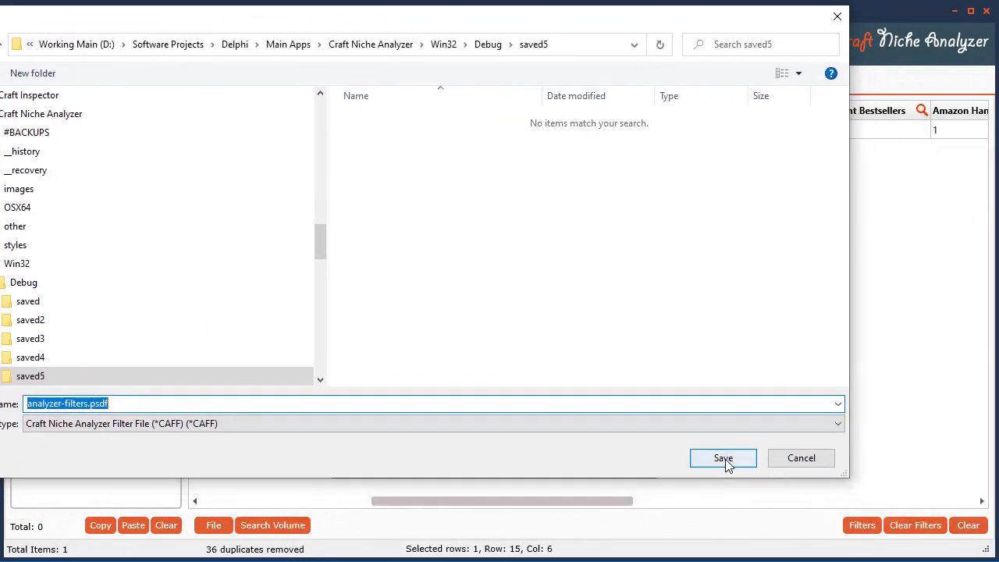
pyautogui.click(723, 458)
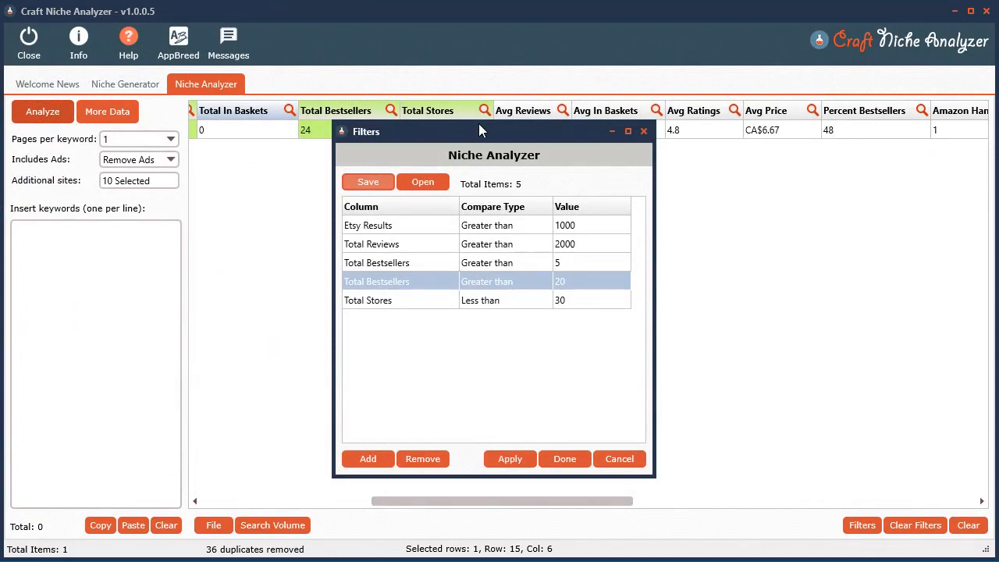
# - Remove all filters from the Niche Analyzer filter list, confirm the removal and close the Filters window
pyautogui.moveTo(523, 131); pyautogui.dragTo(476, 47)
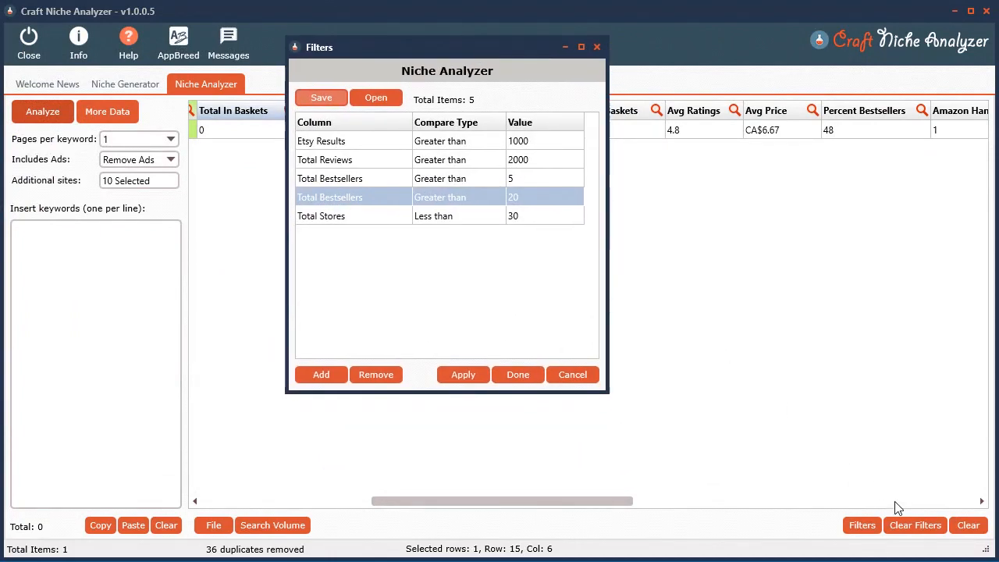
pyautogui.click(373, 374)
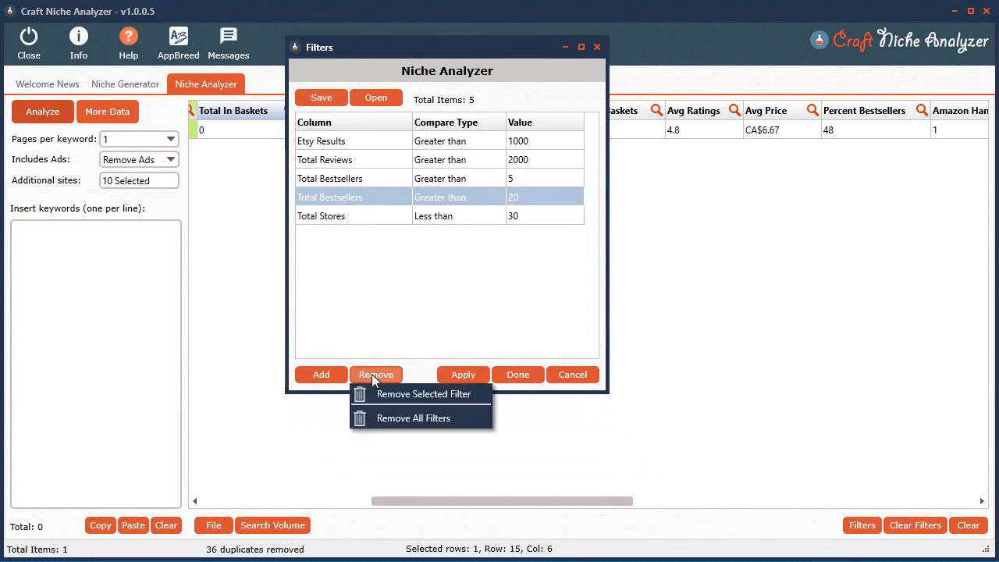
pyautogui.click(427, 420)
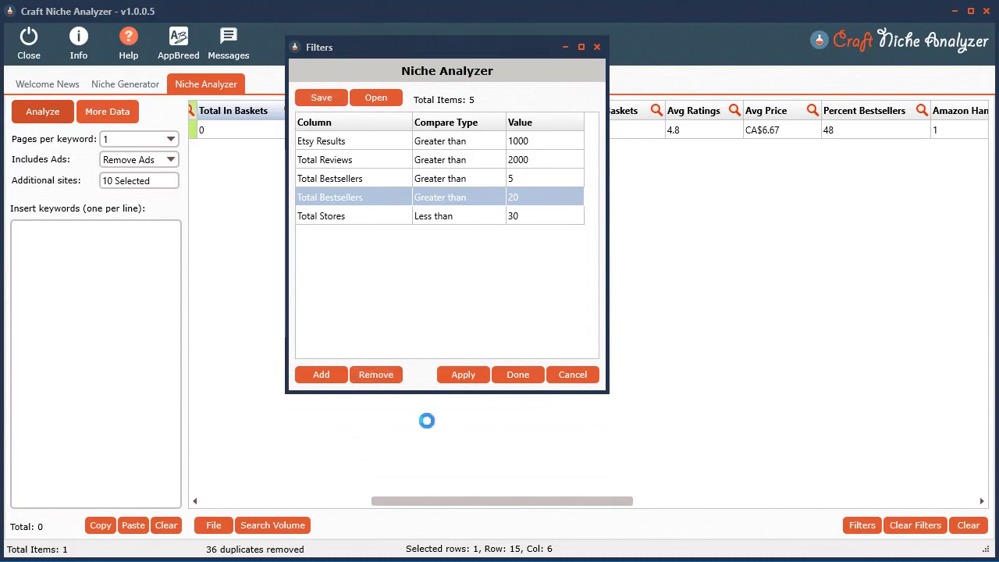
pyautogui.click(299, 315)
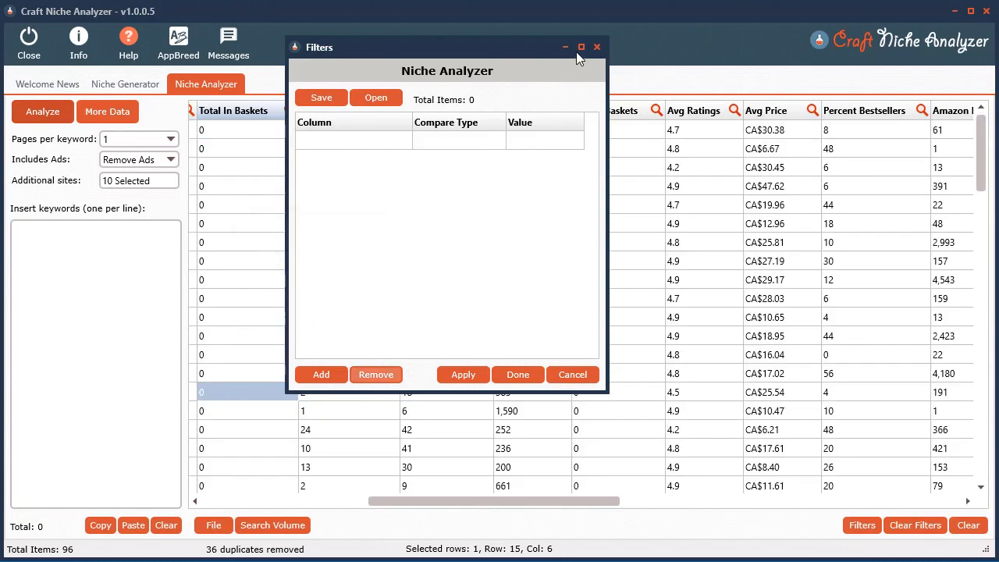
pyautogui.click(596, 47)
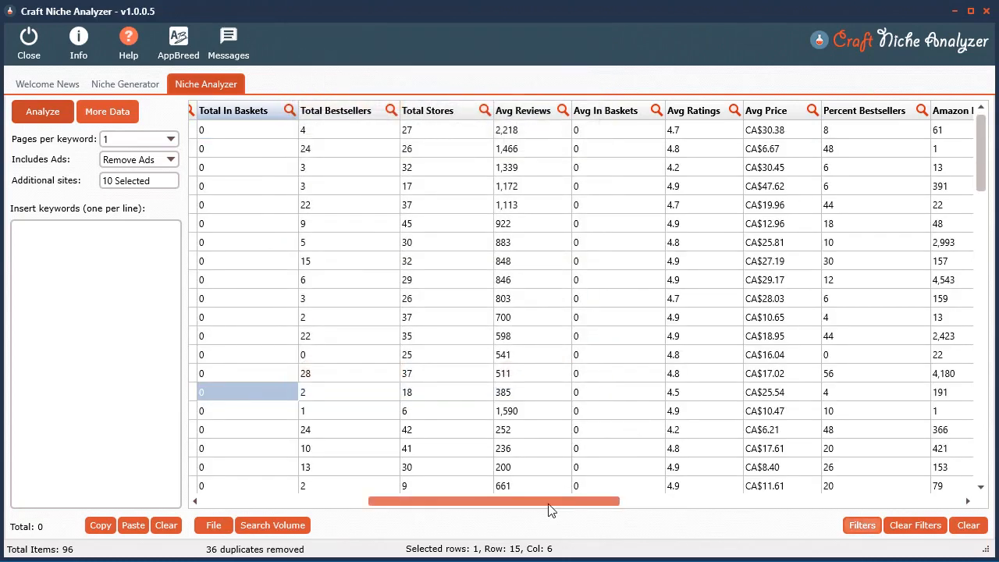
# - Load the saved filter file analyzer-filters.psdf from the saved5 folder directly onto the results table
pyautogui.moveTo(548, 502); pyautogui.dragTo(310, 503)
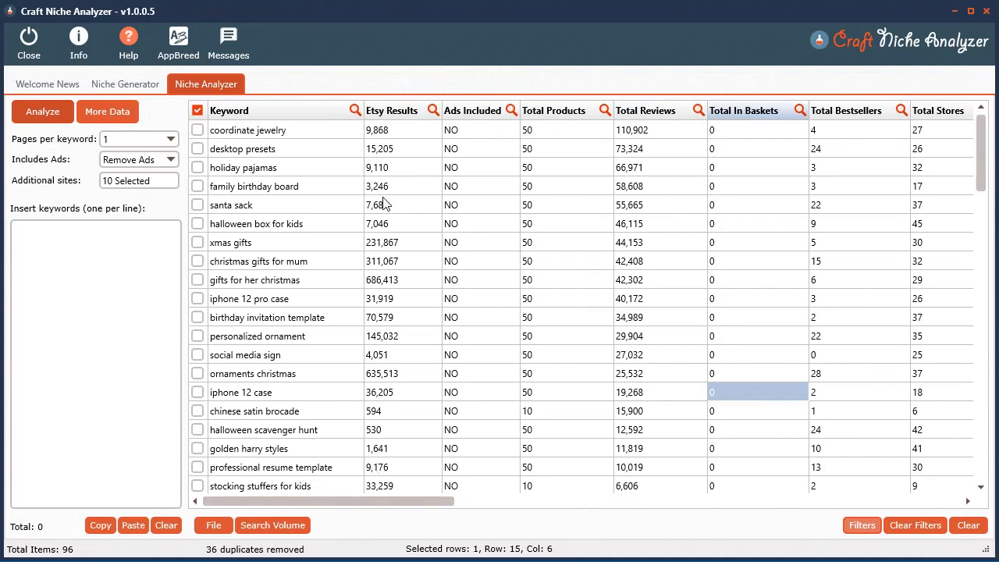
pyautogui.rightClick(377, 147)
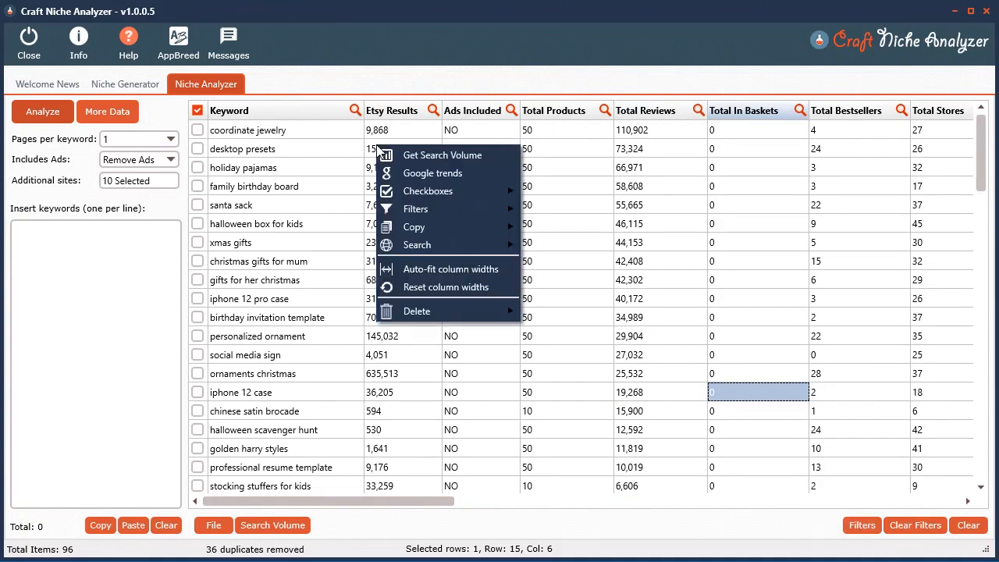
pyautogui.moveTo(435, 208)
pyautogui.click(573, 222)
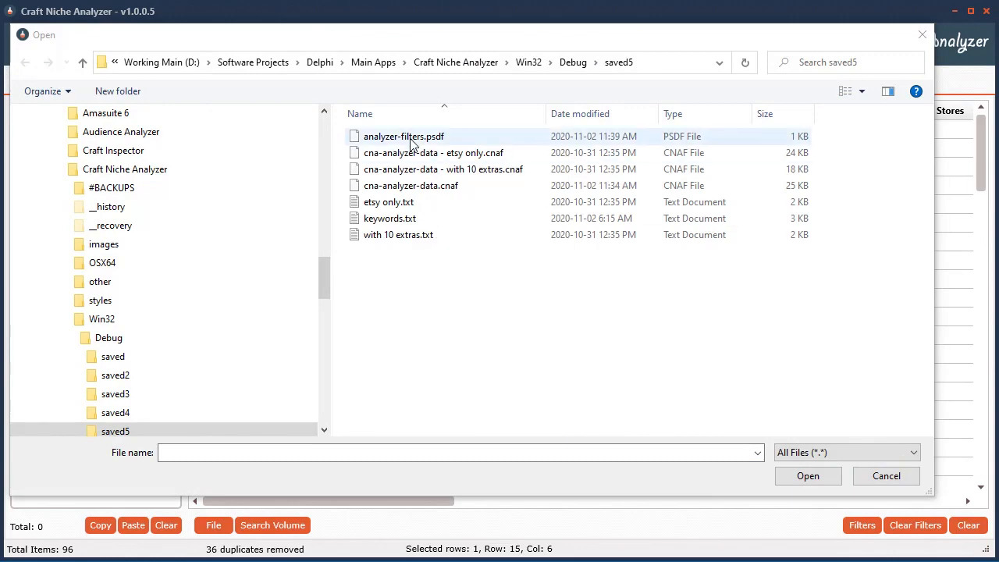
pyautogui.doubleClick(411, 142)
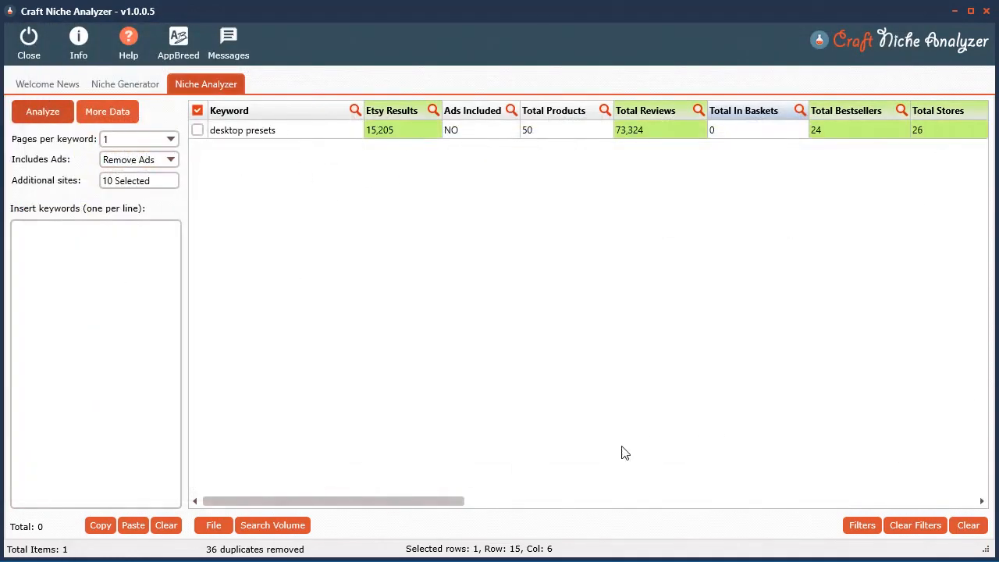
# - Bring up the list of loaded filters beside the highlighted result columns and clear all of them
pyautogui.moveTo(422, 500); pyautogui.dragTo(339, 499)
pyautogui.click(862, 525)
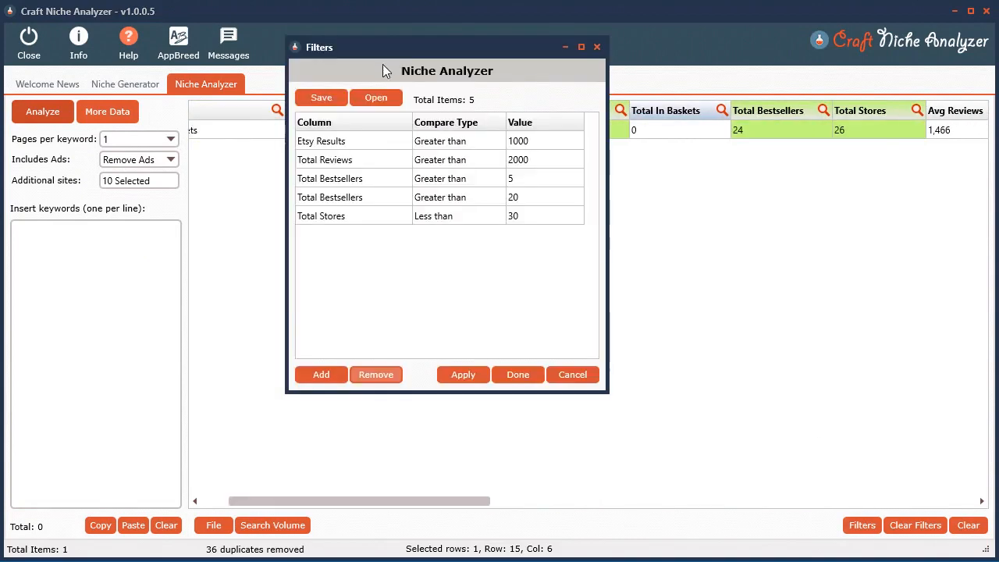
pyautogui.moveTo(476, 49); pyautogui.dragTo(762, 163)
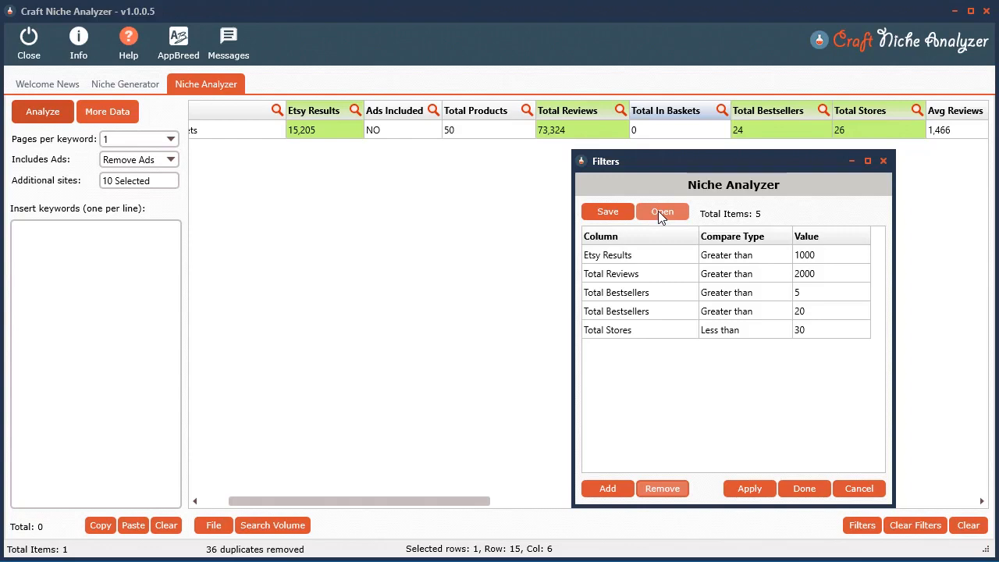
pyautogui.click(915, 525)
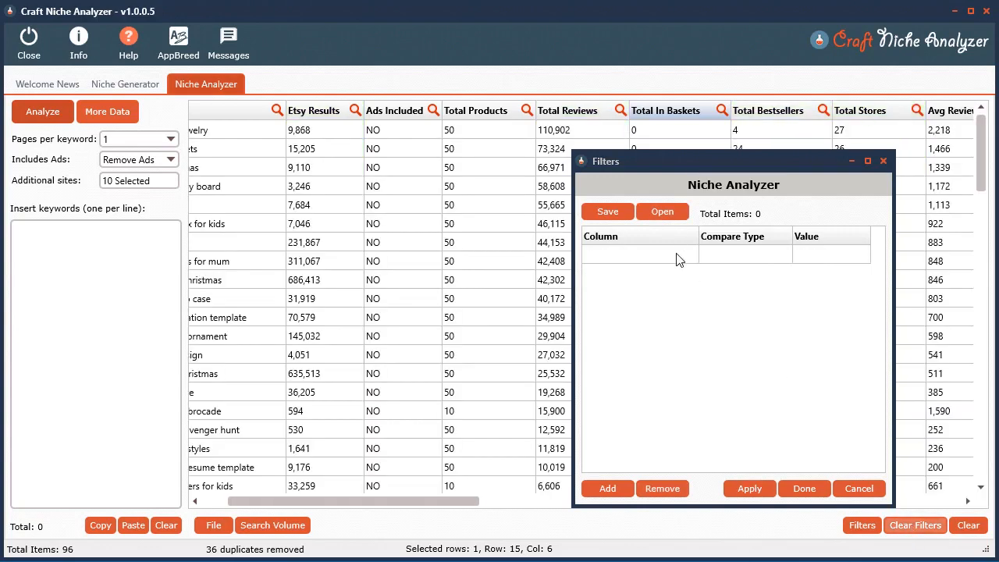
# - Open analyzer-filters.psdf from the saved5 folder within the Filters window and apply its filters to the results
pyautogui.click(662, 211)
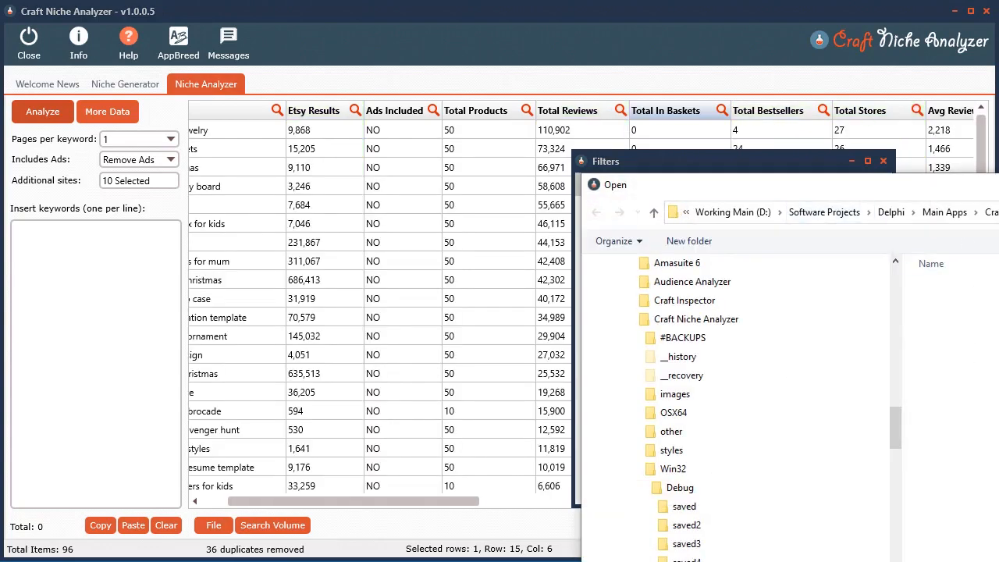
pyautogui.moveTo(998, 191); pyautogui.dragTo(639, 60)
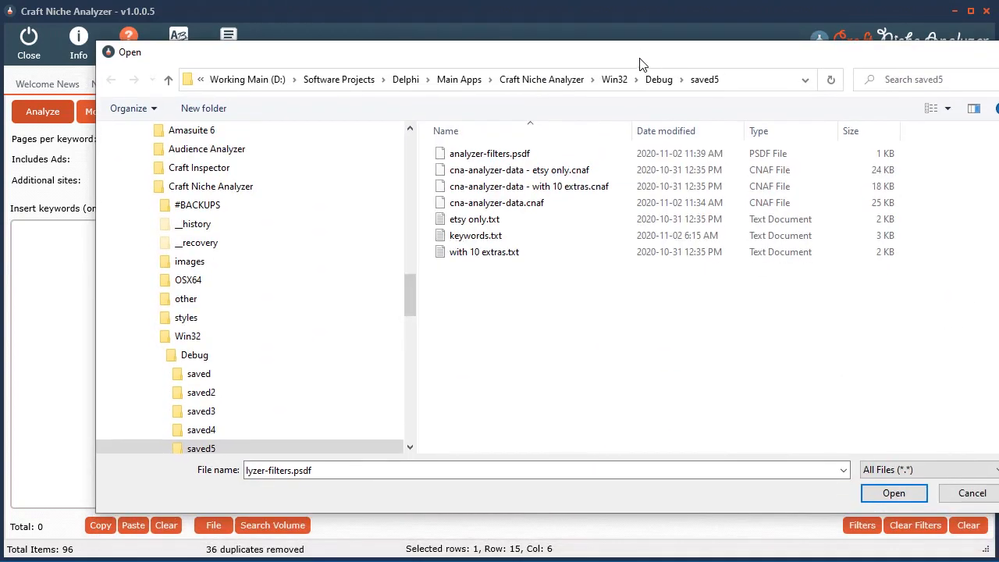
pyautogui.doubleClick(477, 156)
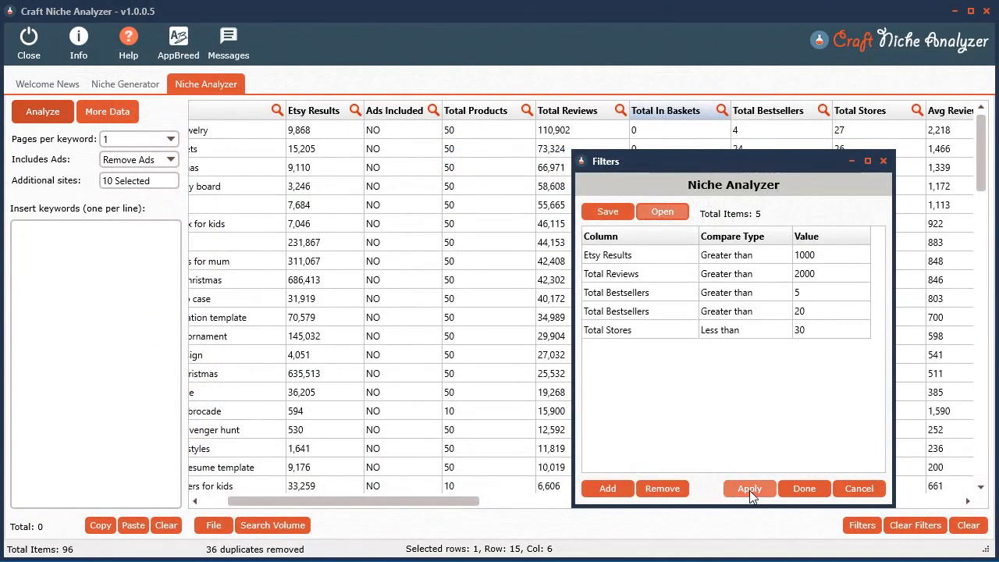
pyautogui.click(749, 490)
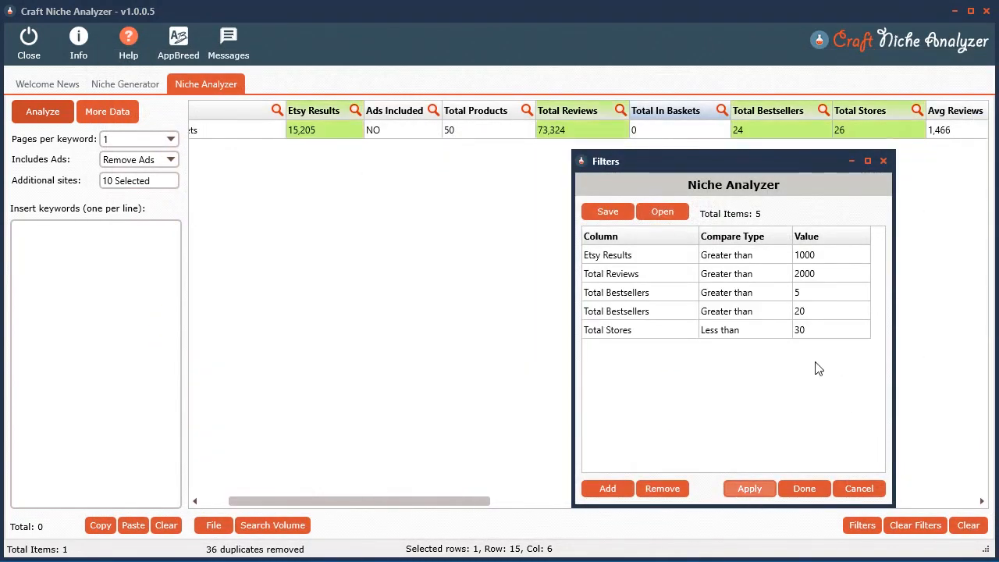
# - Clear all applied filters from the keyword results and close the Filters window
pyautogui.click(916, 525)
pyautogui.click(858, 488)
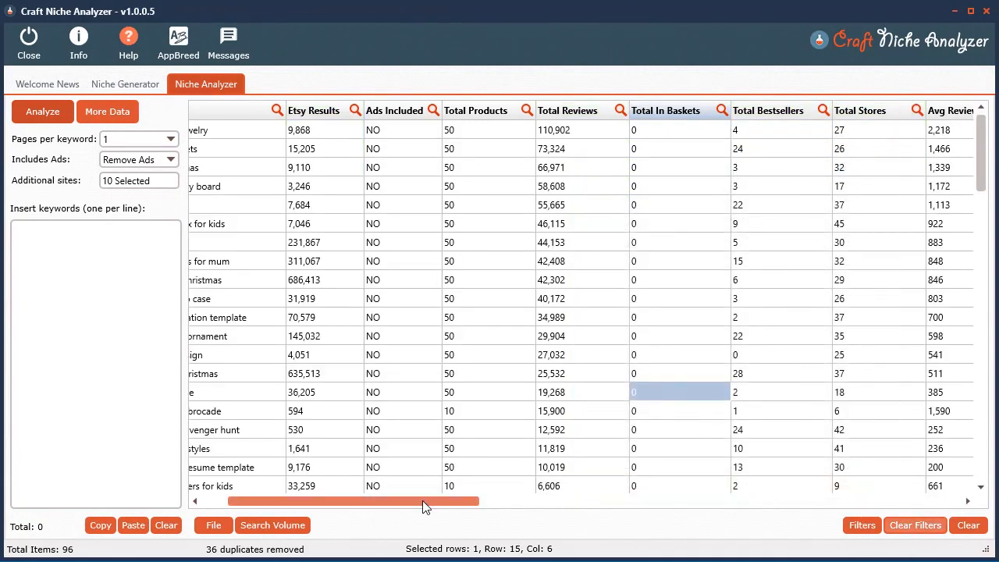
pyautogui.moveTo(422, 500); pyautogui.dragTo(397, 500)
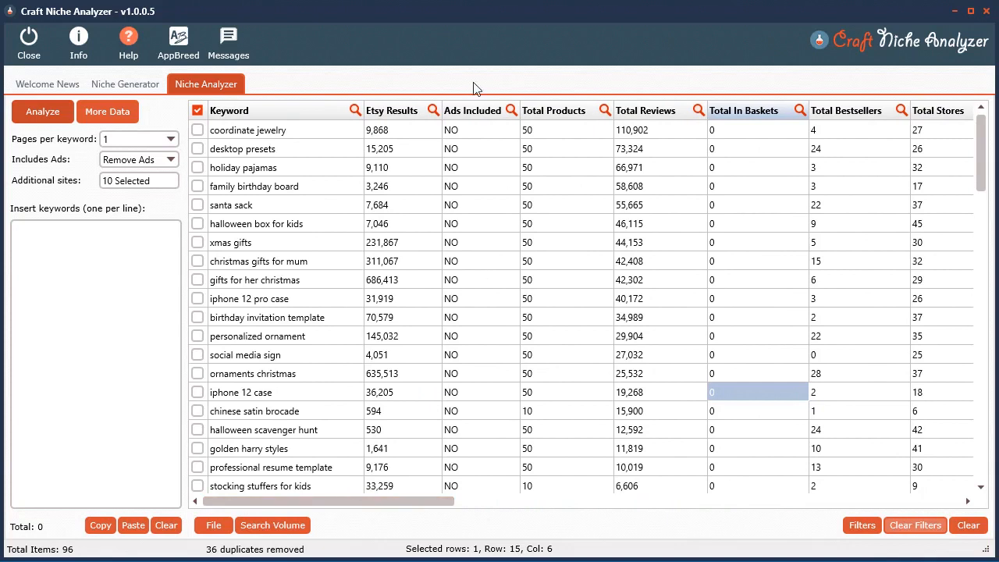